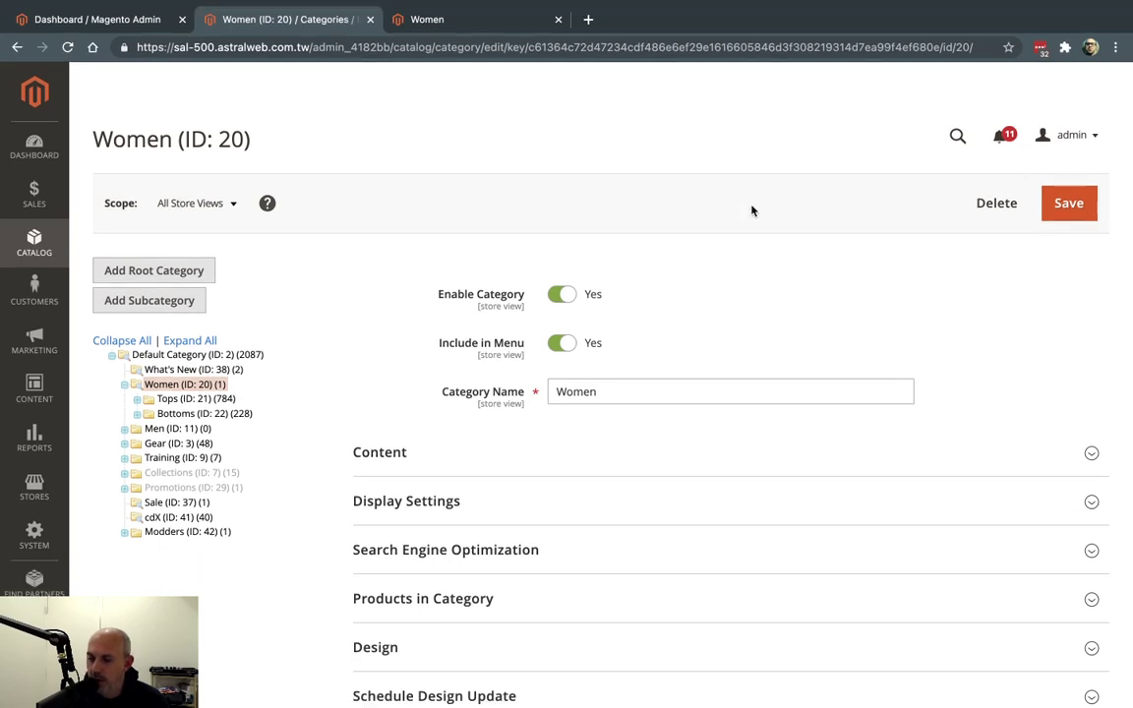
# Review the storefront Women page's Tops, Bottoms, banners and left sidebar by scrolling
pyautogui.scroll(-1, 751, 209)
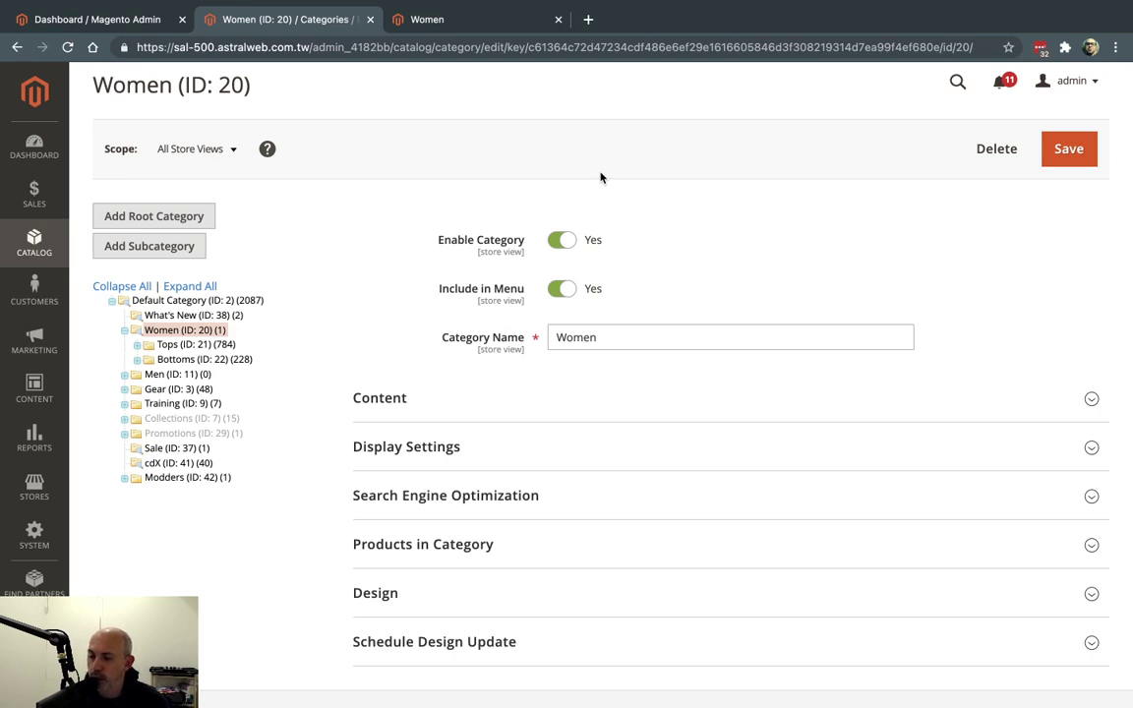
pyautogui.click(486, 17)
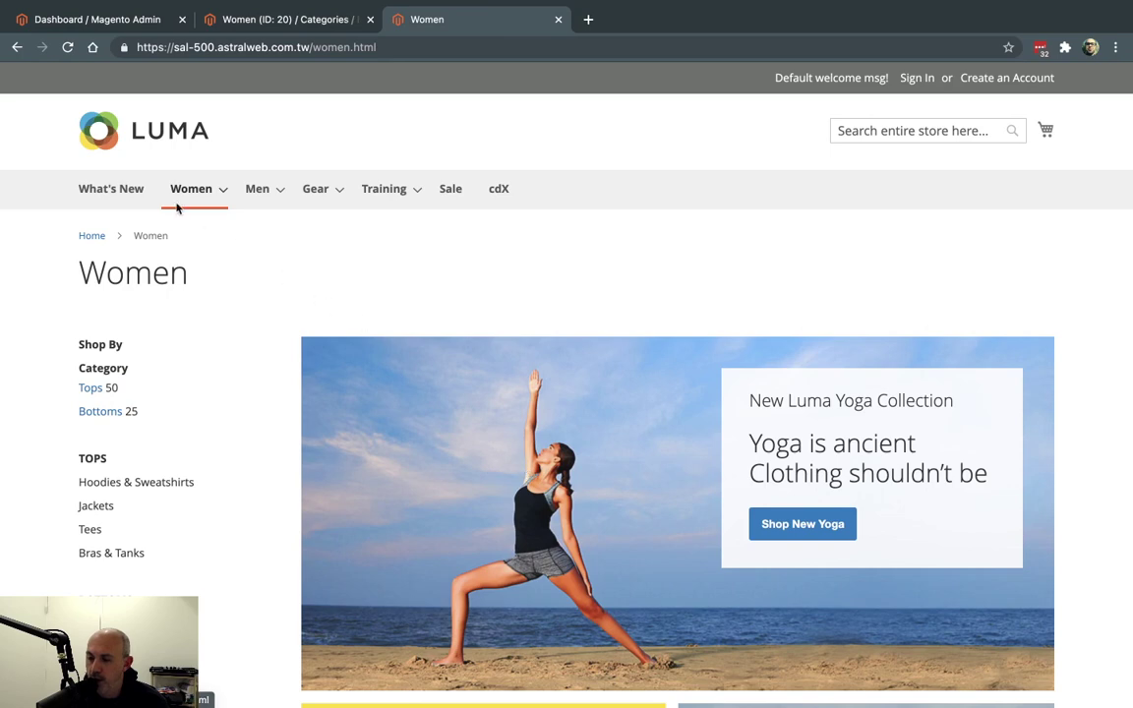
pyautogui.moveTo(216, 214)
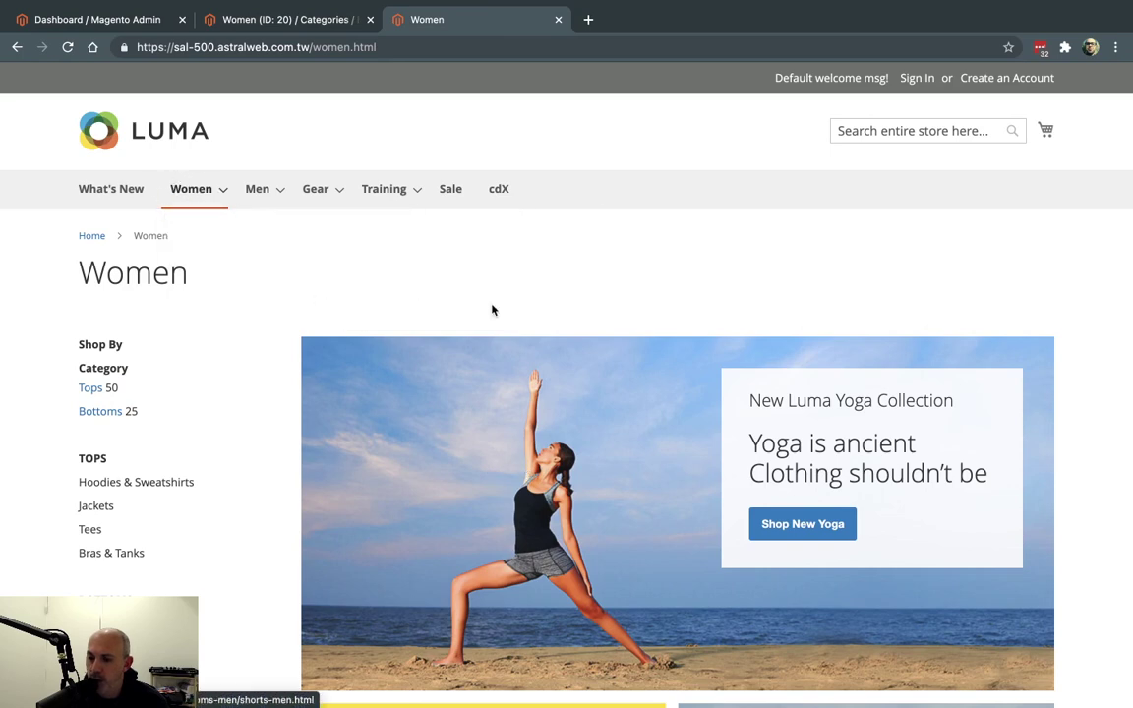
pyautogui.scroll(-2, 492, 309)
pyautogui.scroll(-9, 493, 310)
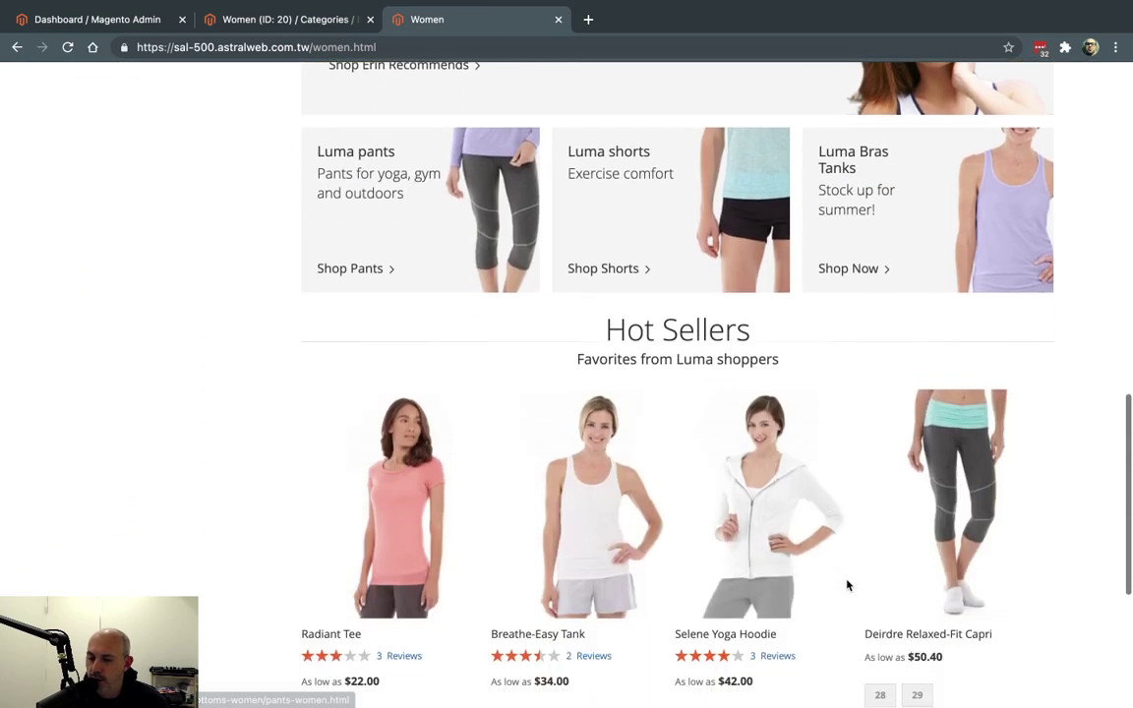
pyautogui.scroll(3, 848, 586)
pyautogui.scroll(5, 847, 586)
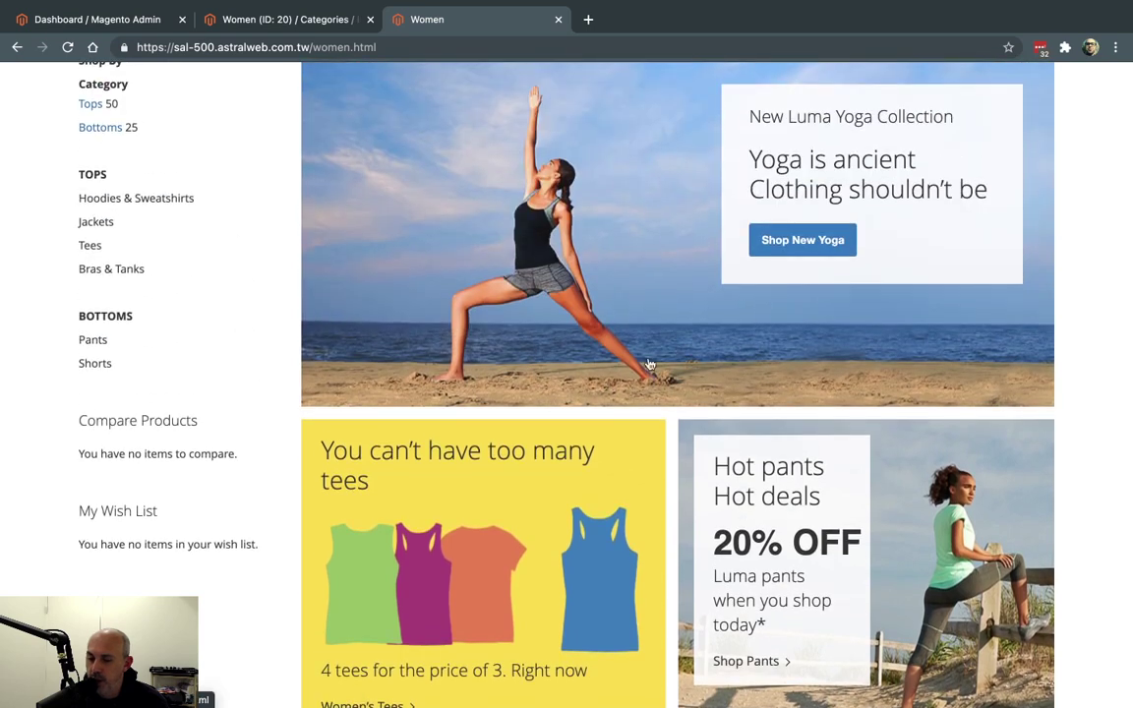
pyautogui.scroll(1, 580, 328)
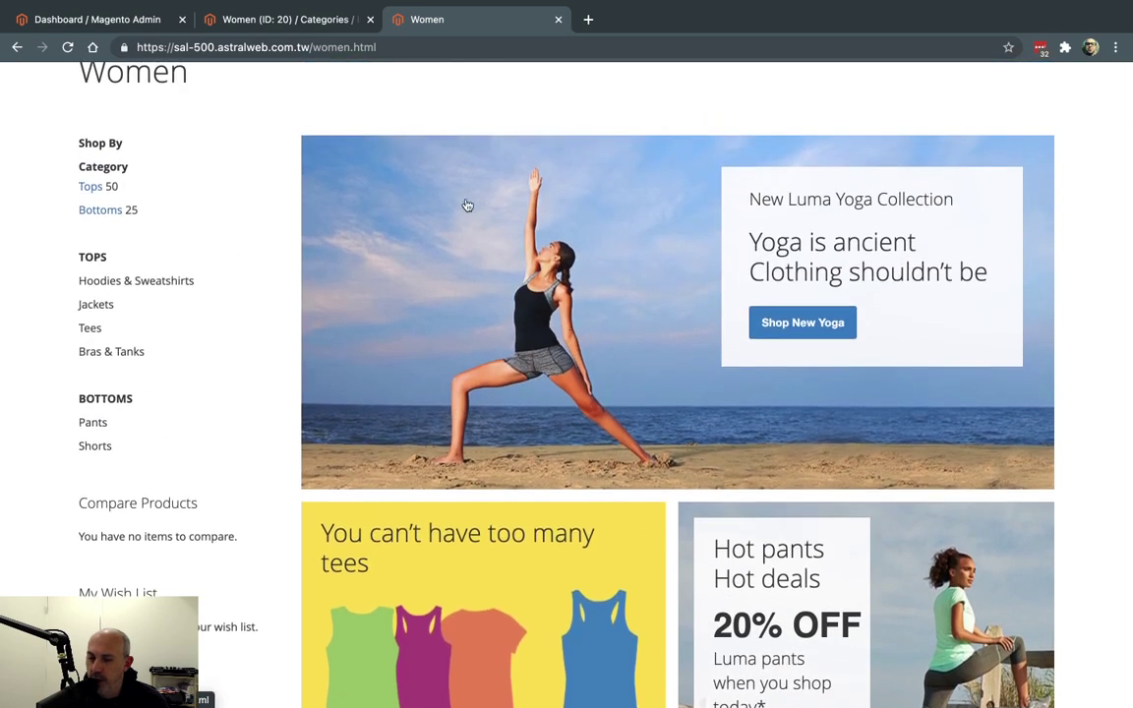
pyautogui.scroll(-1, 582, 531)
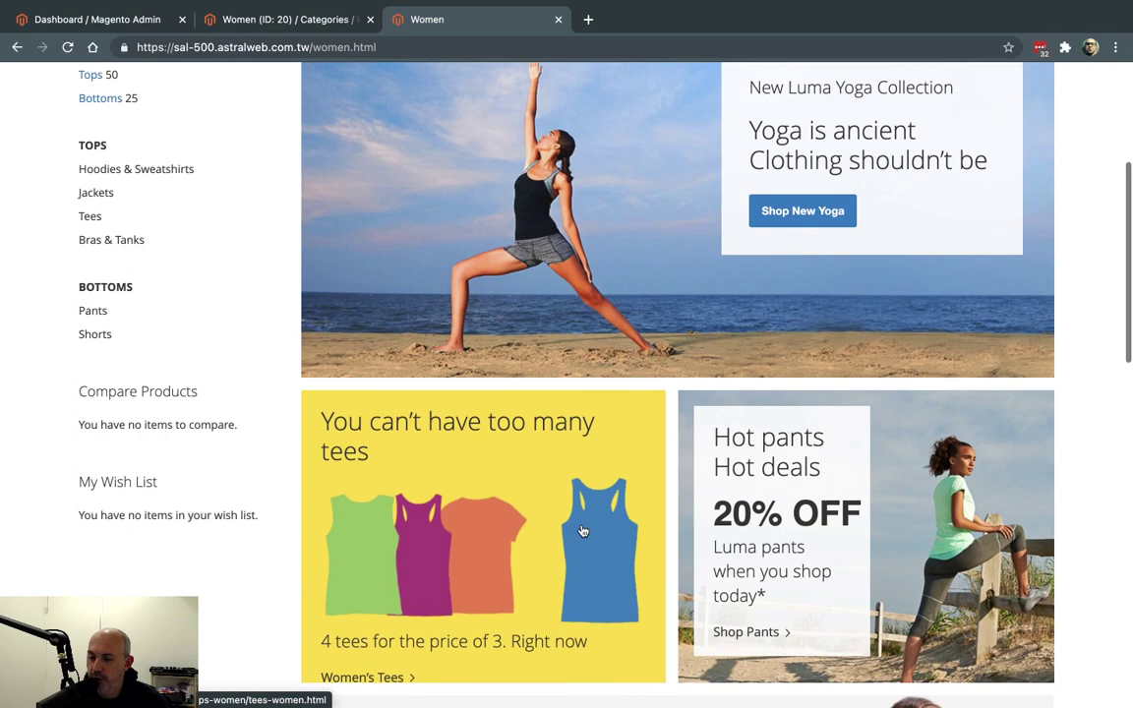
pyautogui.scroll(1, 582, 531)
pyautogui.scroll(1, 583, 531)
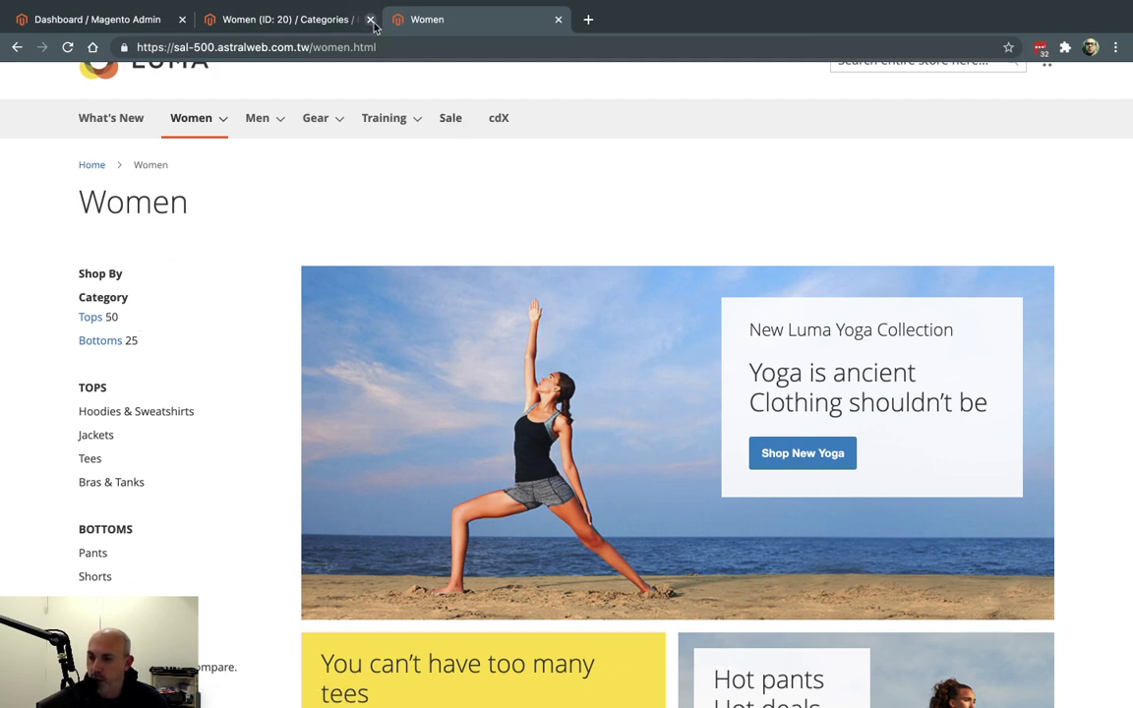
# Open the Women category editor via Catalog > Categories in the admin
pyautogui.click(327, 14)
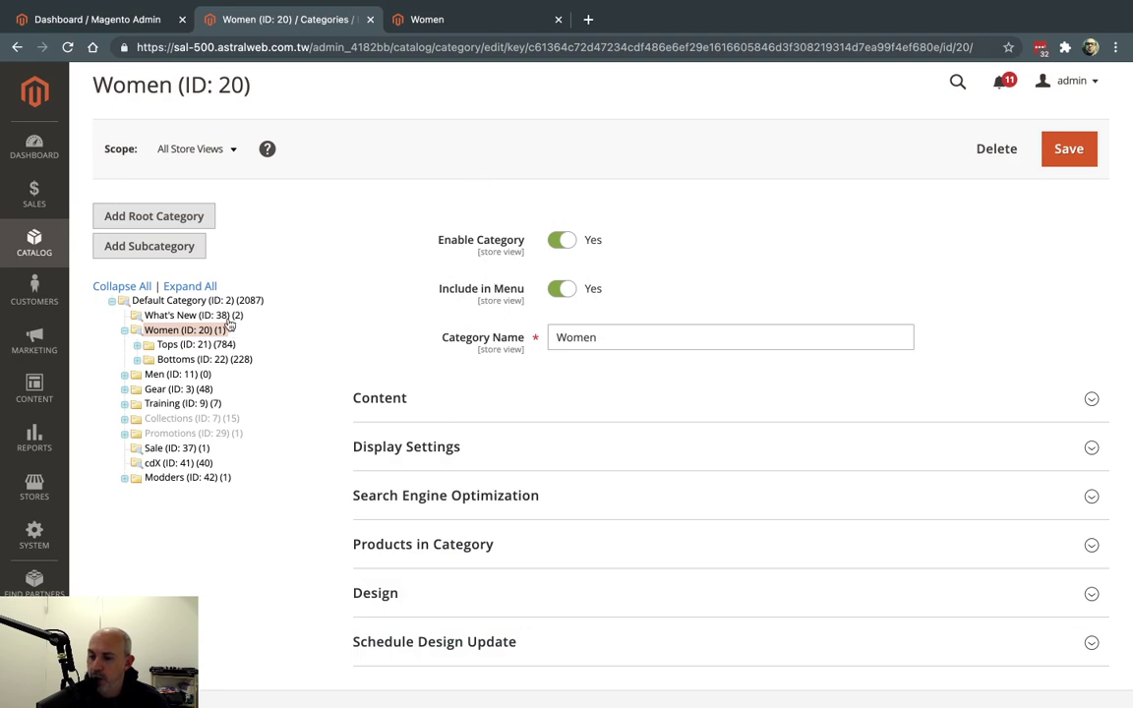
pyautogui.click(34, 243)
pyautogui.click(154, 193)
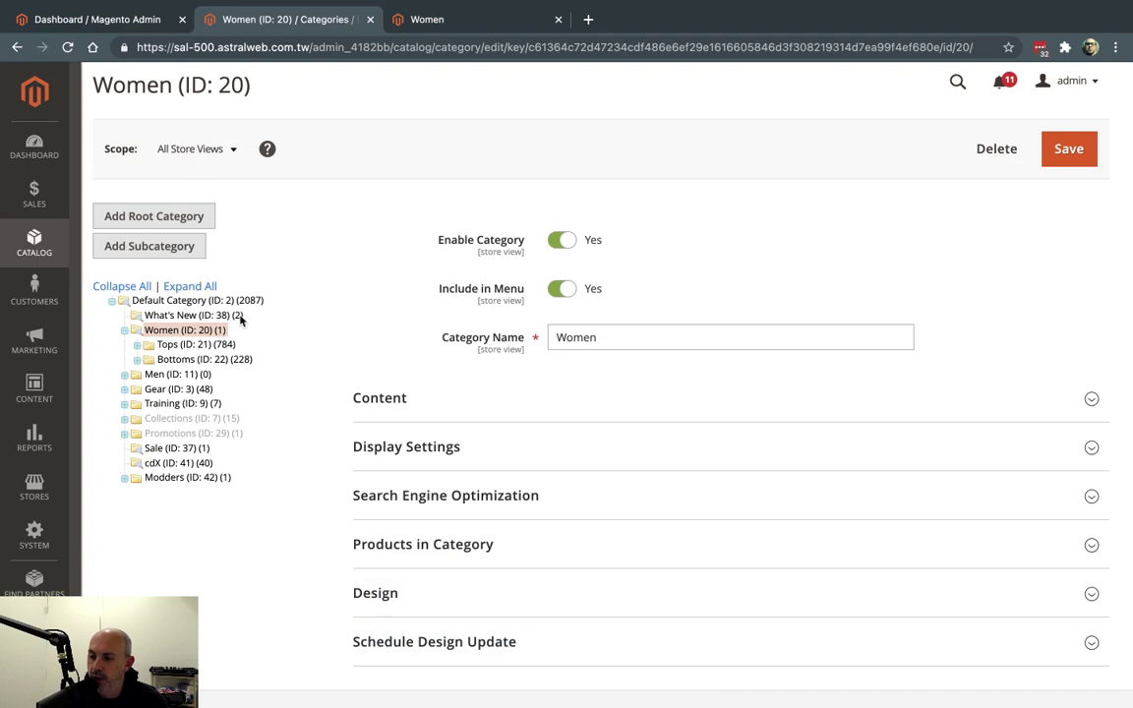
pyautogui.scroll(-2, 487, 392)
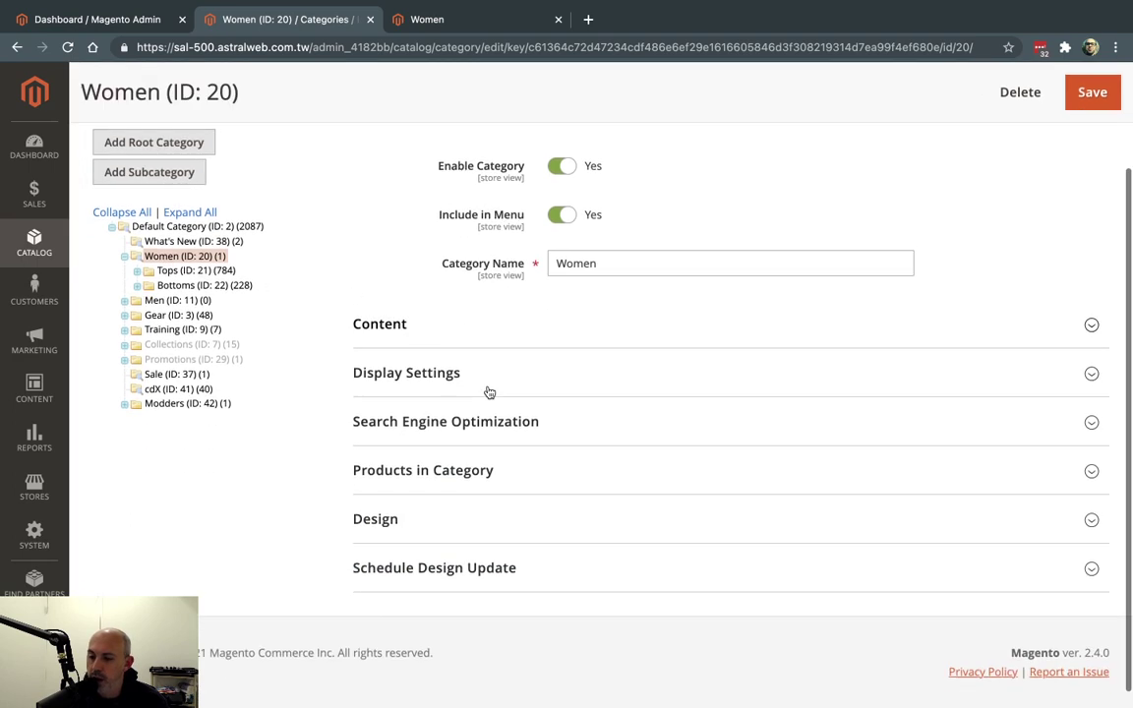
# Set the Women category's Design Layout to '1 column' and save the category
pyautogui.click(438, 501)
pyautogui.scroll(-5, 439, 502)
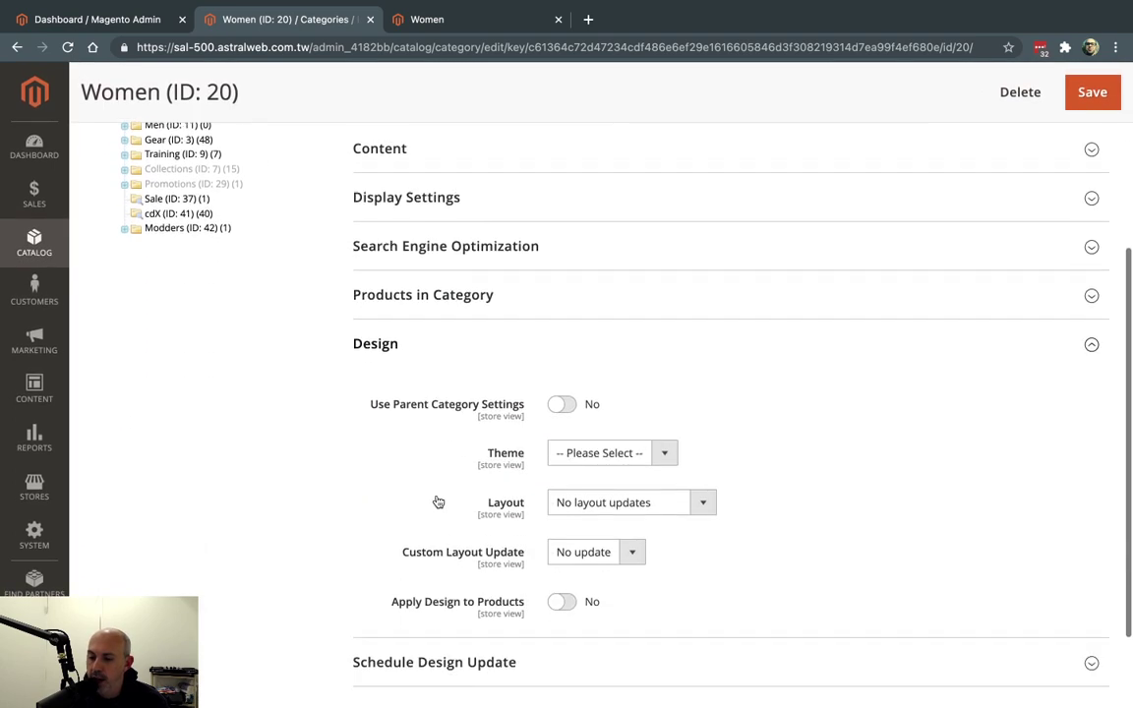
pyautogui.click(634, 413)
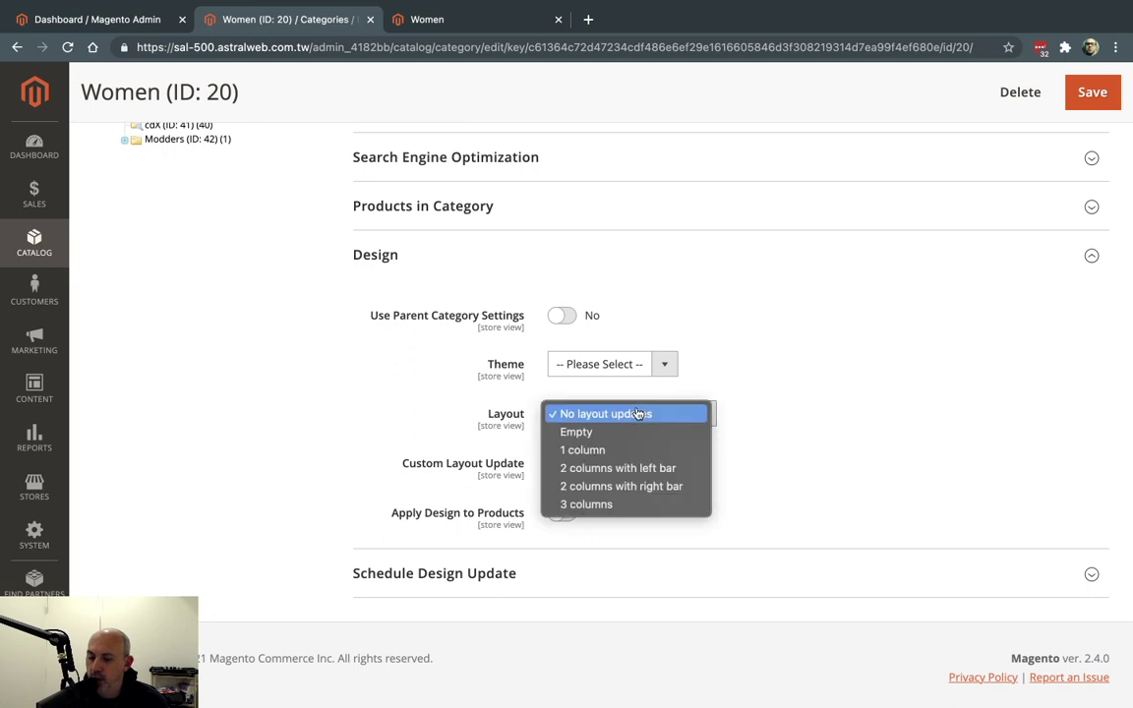
pyautogui.click(776, 386)
pyautogui.click(577, 364)
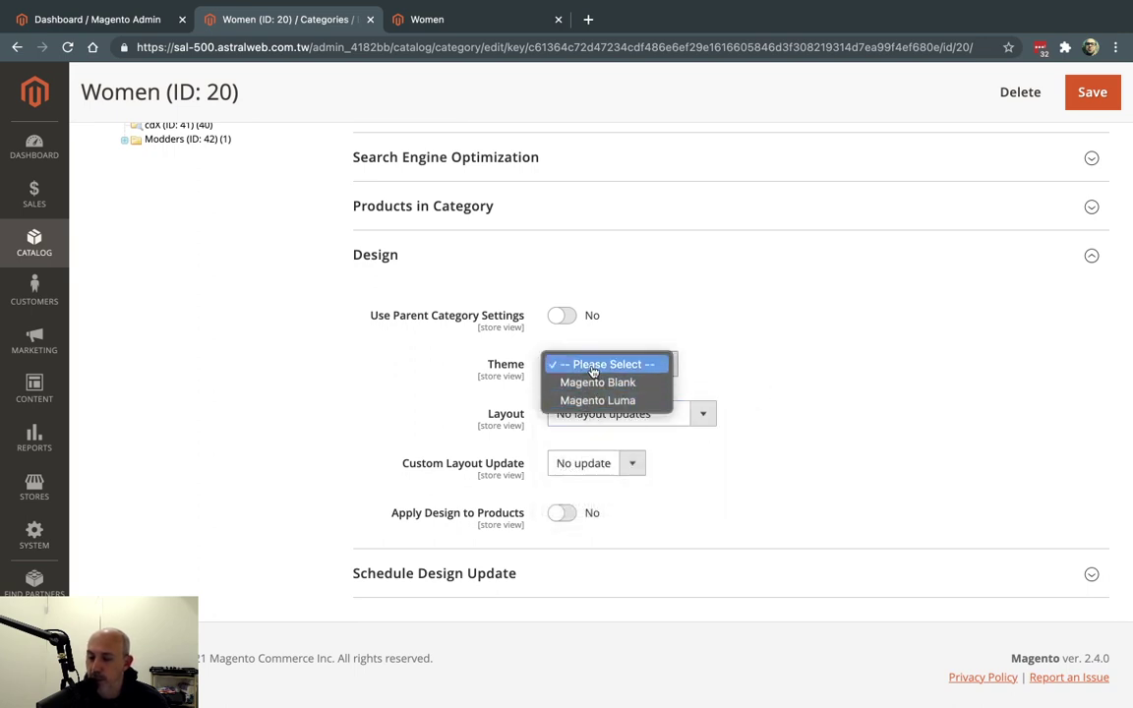
pyautogui.click(594, 368)
pyautogui.click(639, 414)
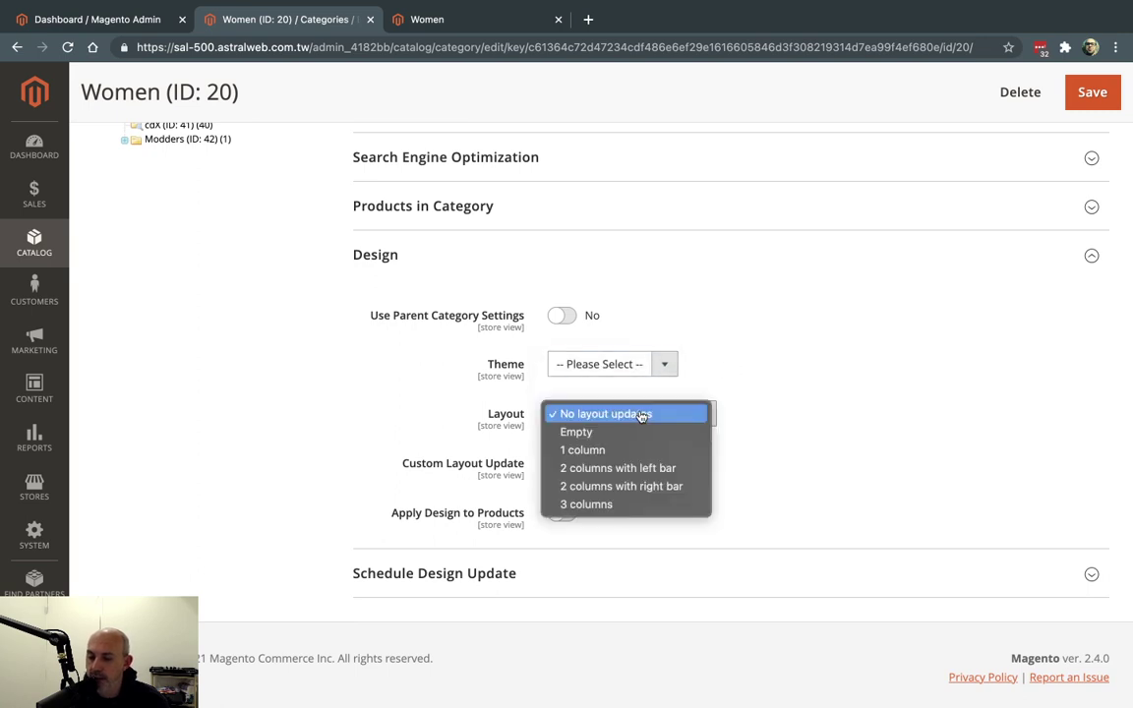
pyautogui.click(605, 450)
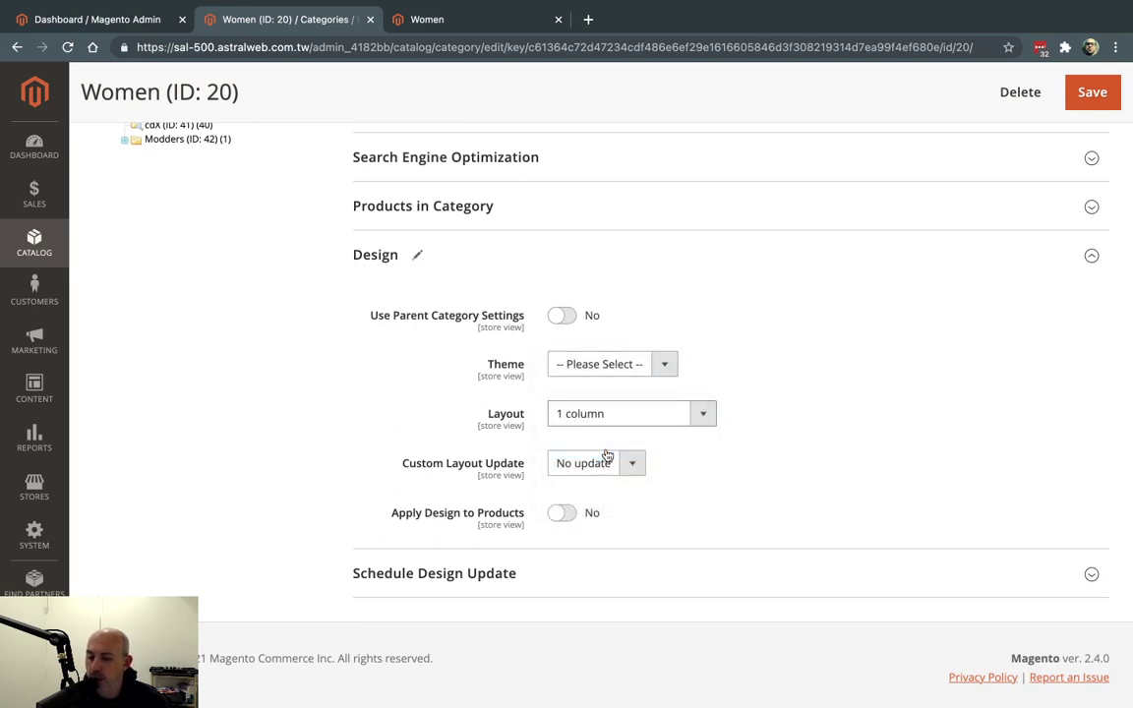
pyautogui.click(1092, 94)
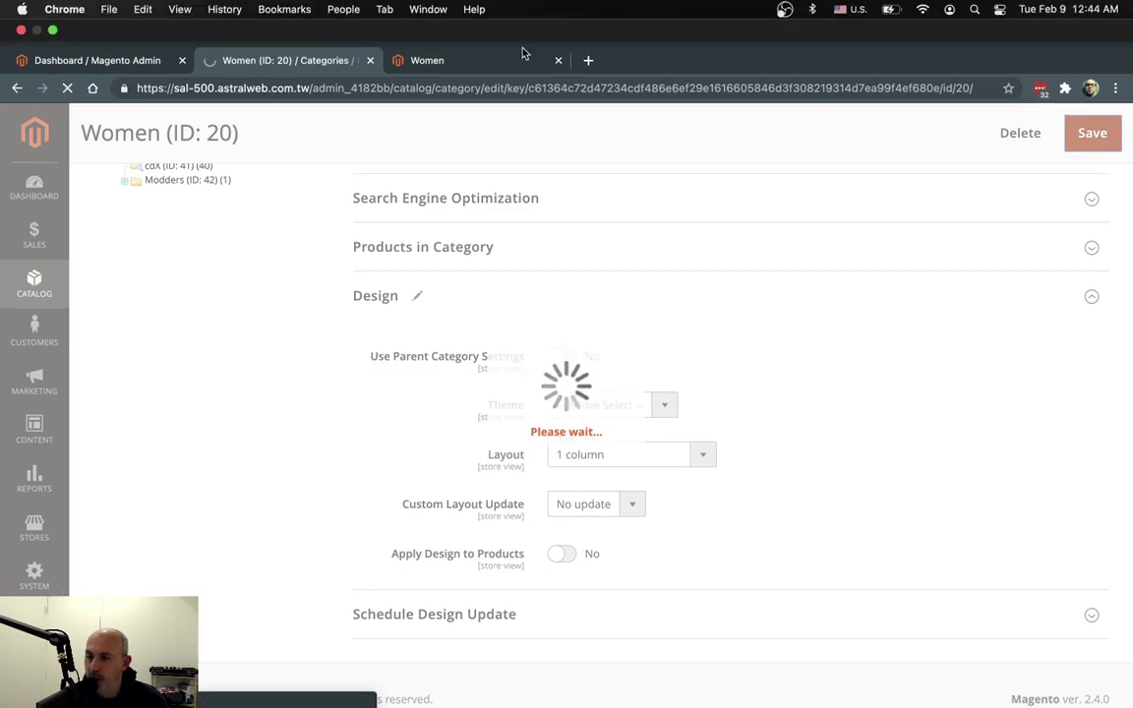
# Reload the storefront Women page and scroll through its promotional tiles under the new layout
pyautogui.click(495, 65)
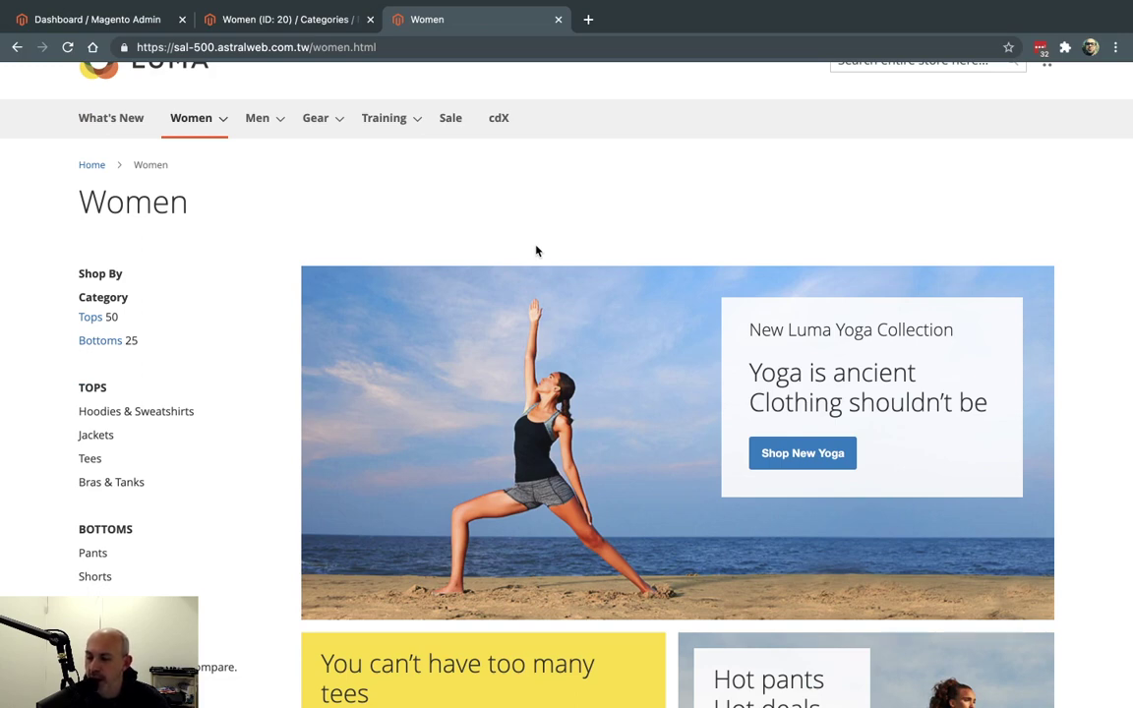
pyautogui.press('super+r')
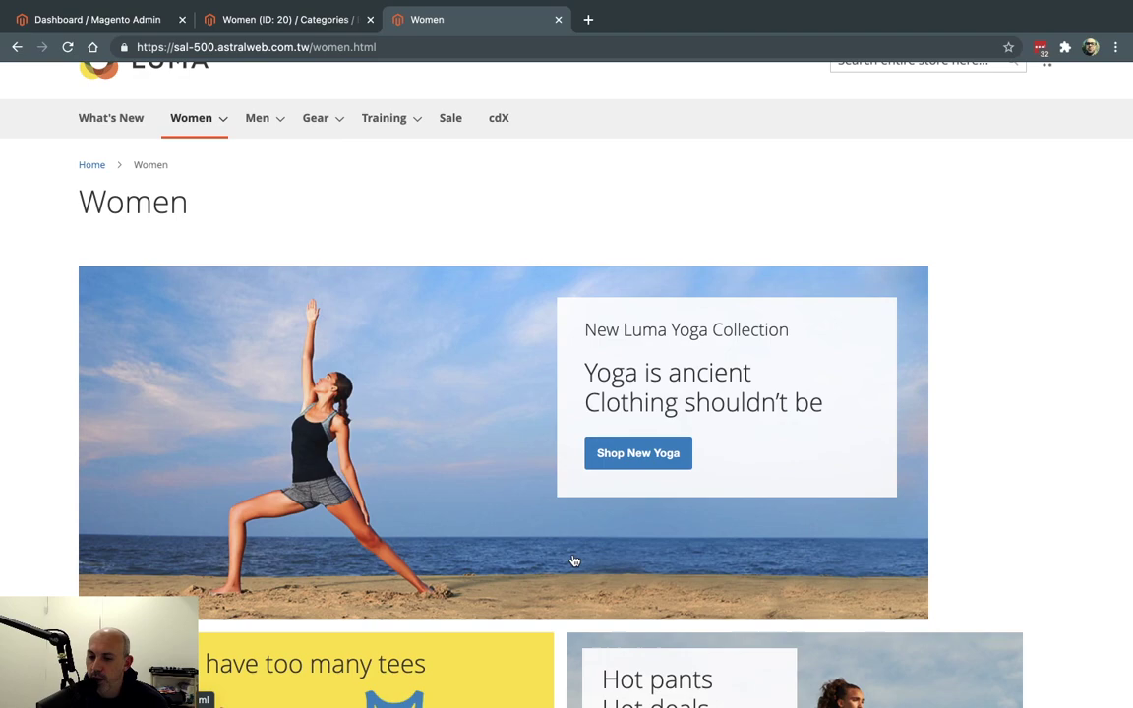
pyautogui.scroll(-8, 574, 561)
pyautogui.scroll(-7, 574, 562)
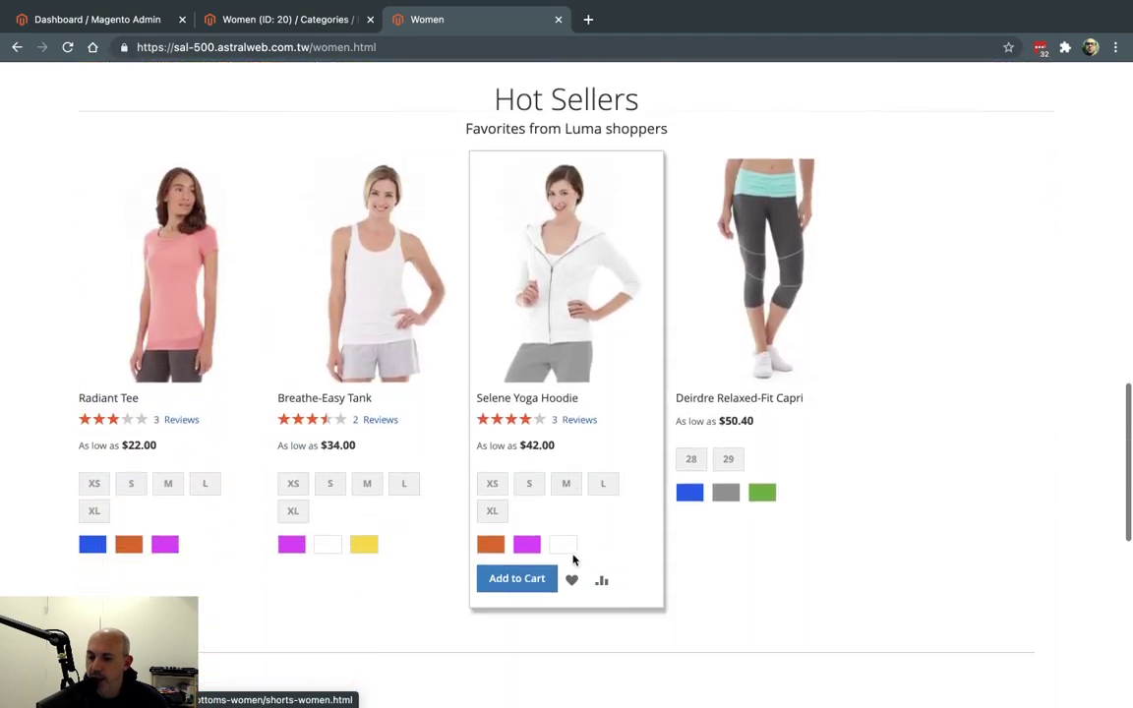
pyautogui.scroll(8, 589, 609)
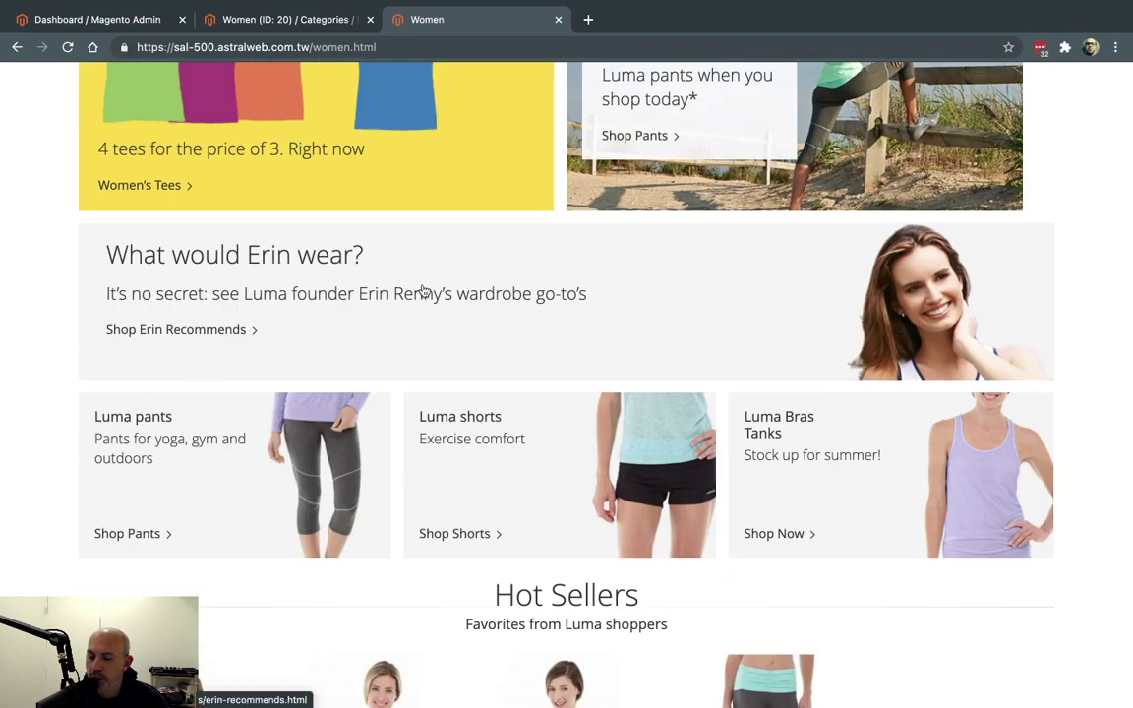
pyautogui.scroll(5, 263, 192)
pyautogui.scroll(-3, 979, 323)
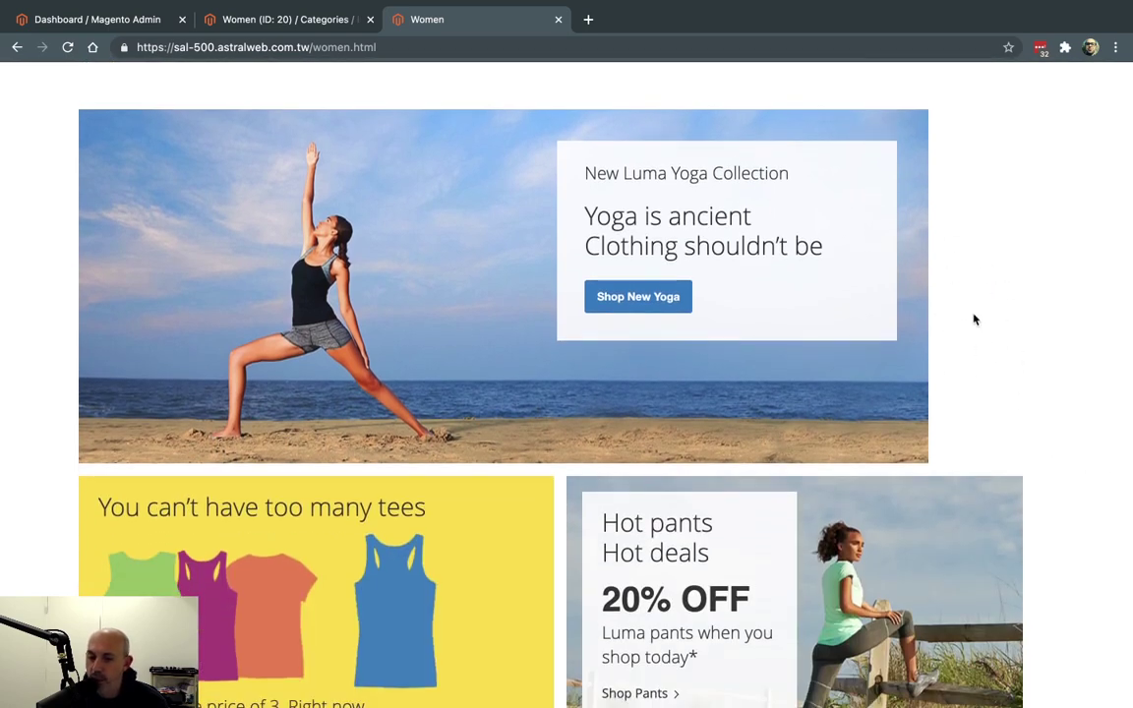
pyautogui.scroll(-3, 975, 318)
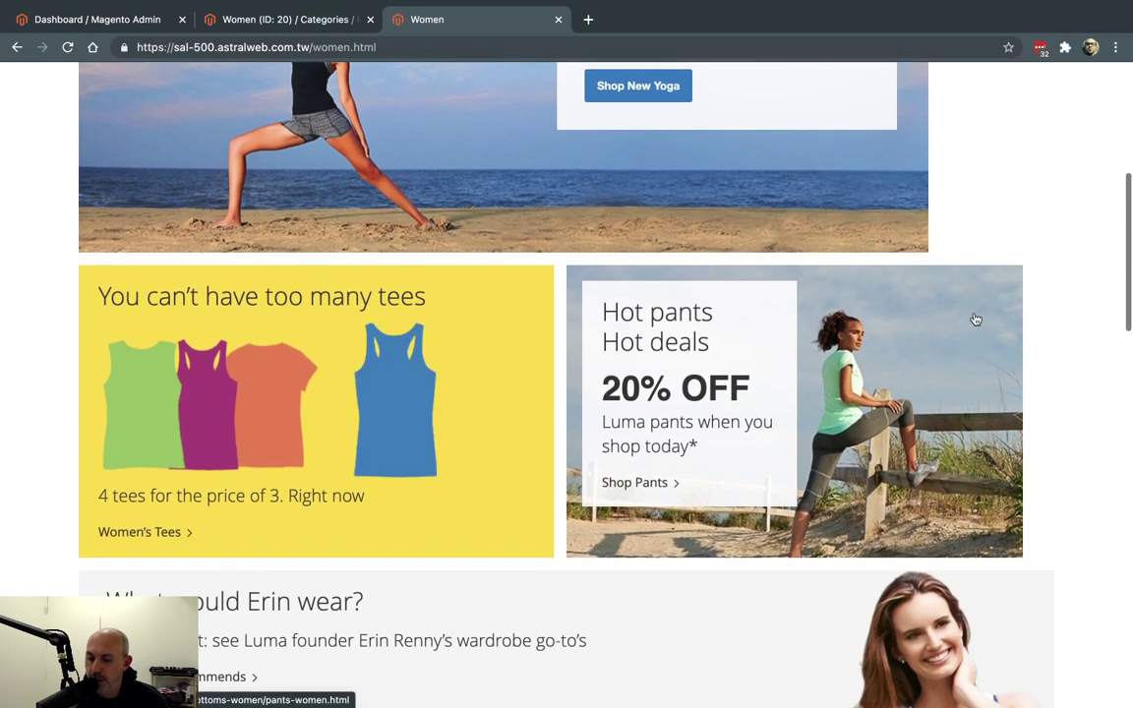
pyautogui.scroll(-2, 975, 318)
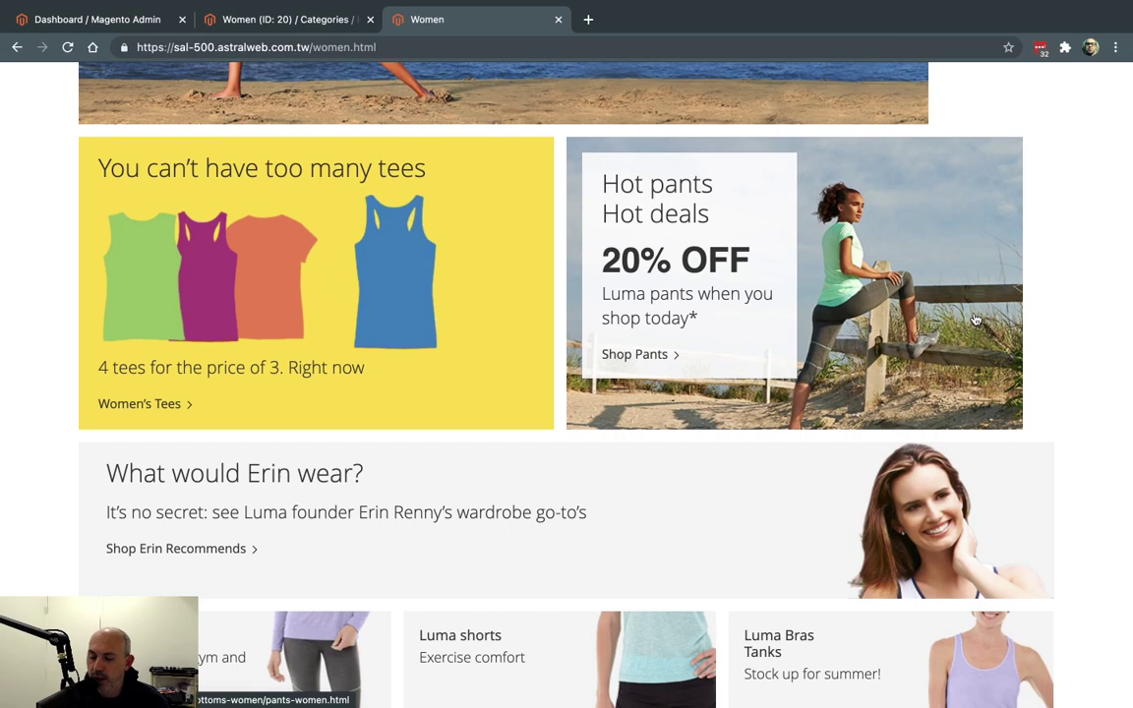
pyautogui.scroll(5, 975, 319)
# Change the Women category's Design Layout from 1 column to 'No layout updates'
pyautogui.click(285, 19)
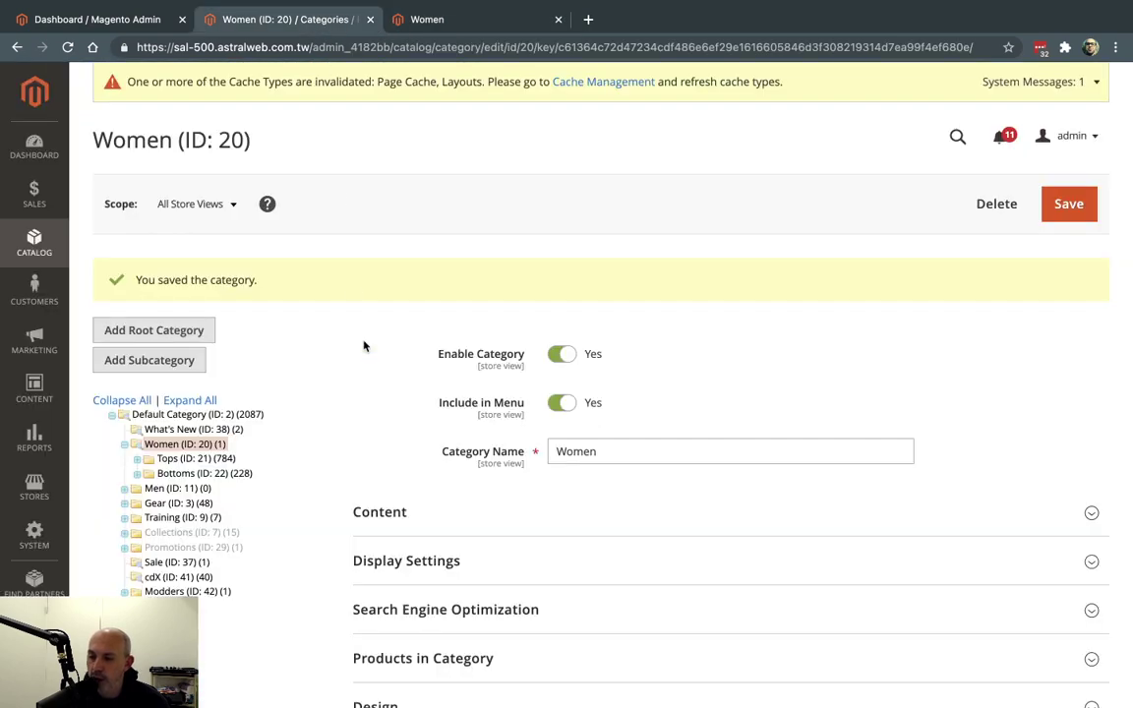
pyautogui.scroll(-3, 478, 579)
pyautogui.click(462, 500)
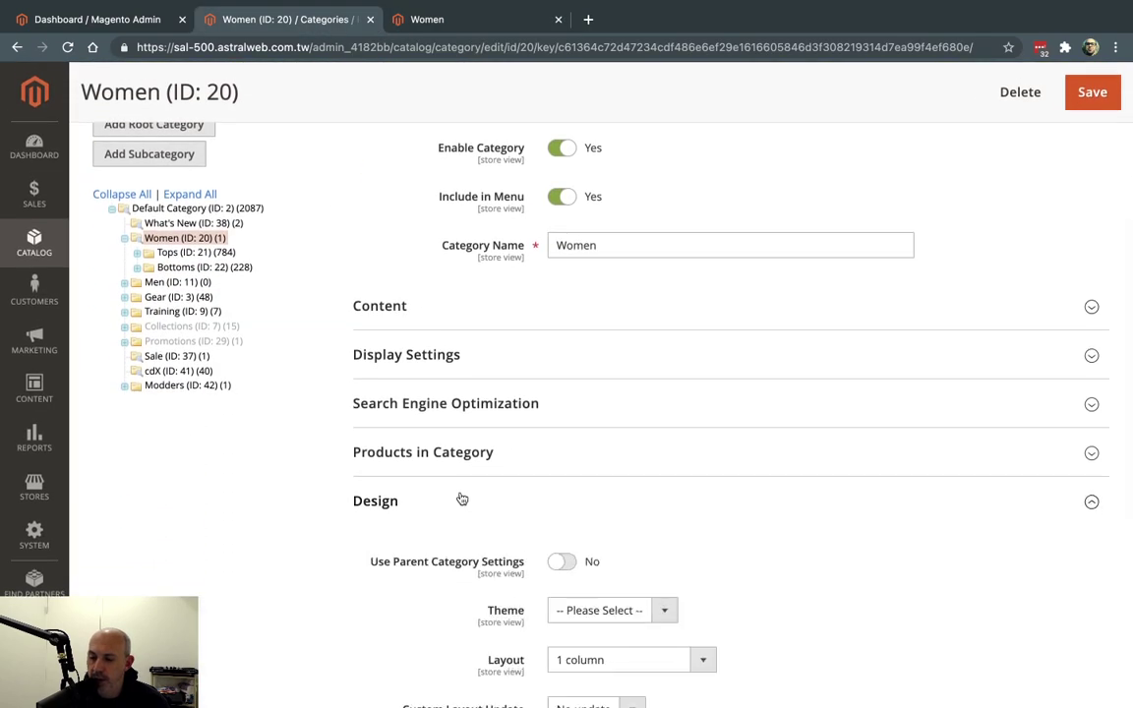
pyautogui.scroll(-3, 462, 498)
pyautogui.click(635, 409)
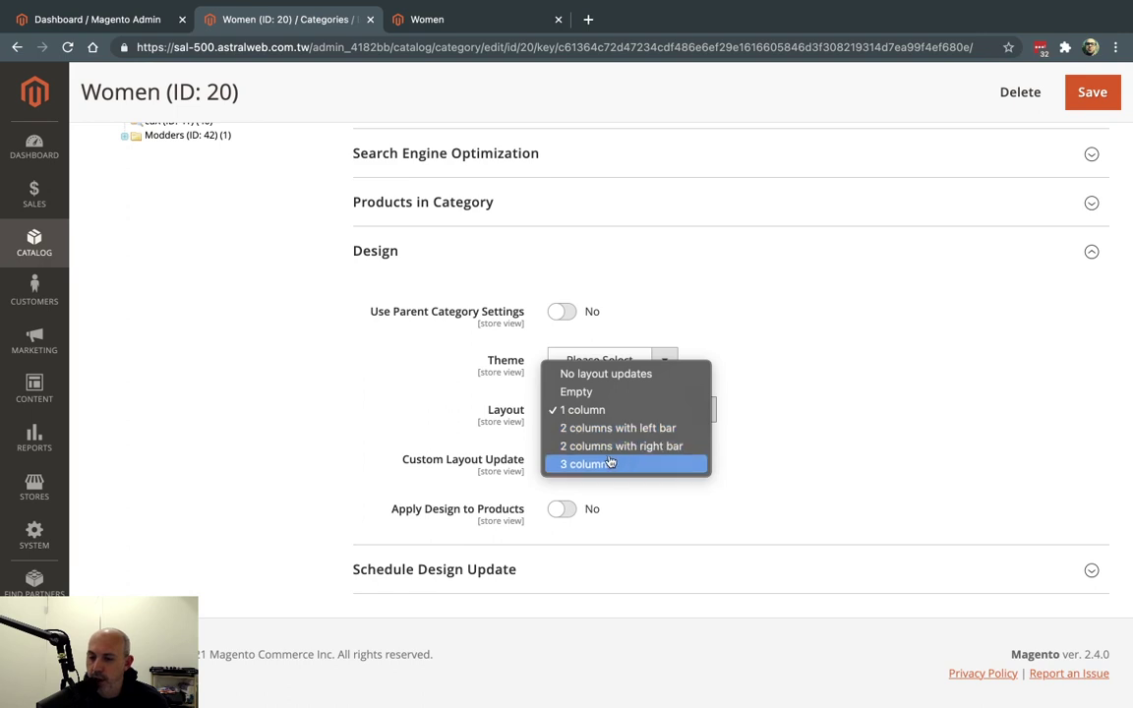
pyautogui.click(633, 375)
# Check the Custom Layout Update and Theme options, then expand Schedule Design Update's date fields
pyautogui.click(594, 459)
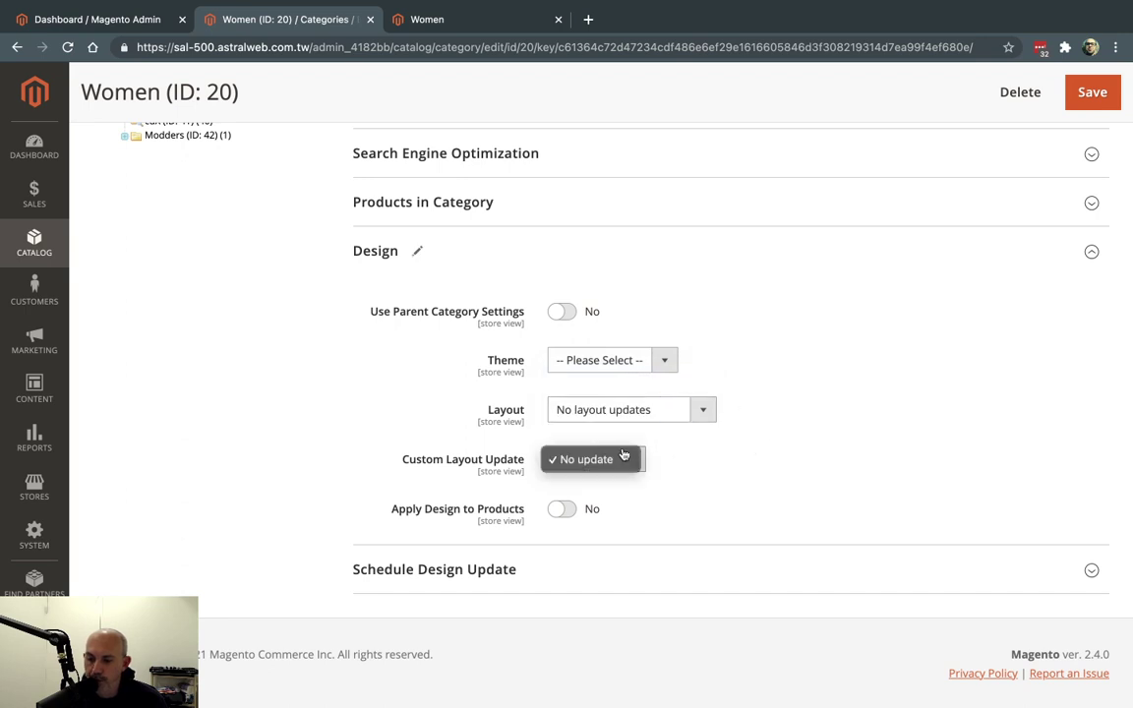
pyautogui.click(675, 453)
pyautogui.click(639, 360)
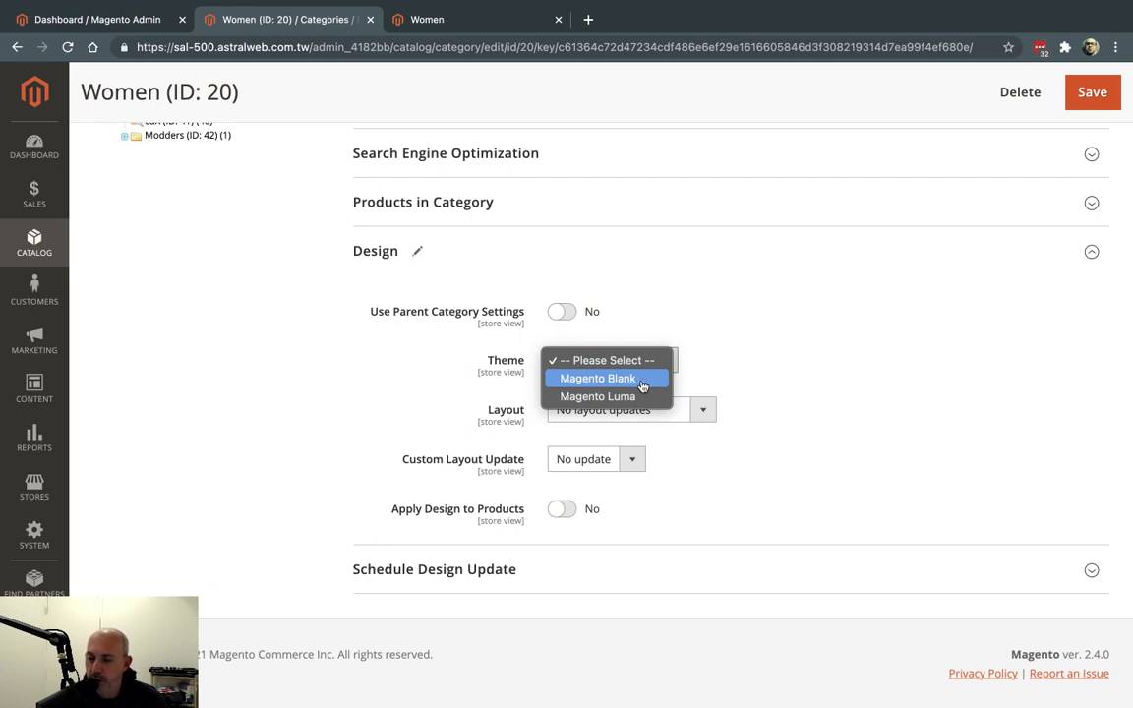
pyautogui.click(727, 380)
pyautogui.scroll(-1, 726, 379)
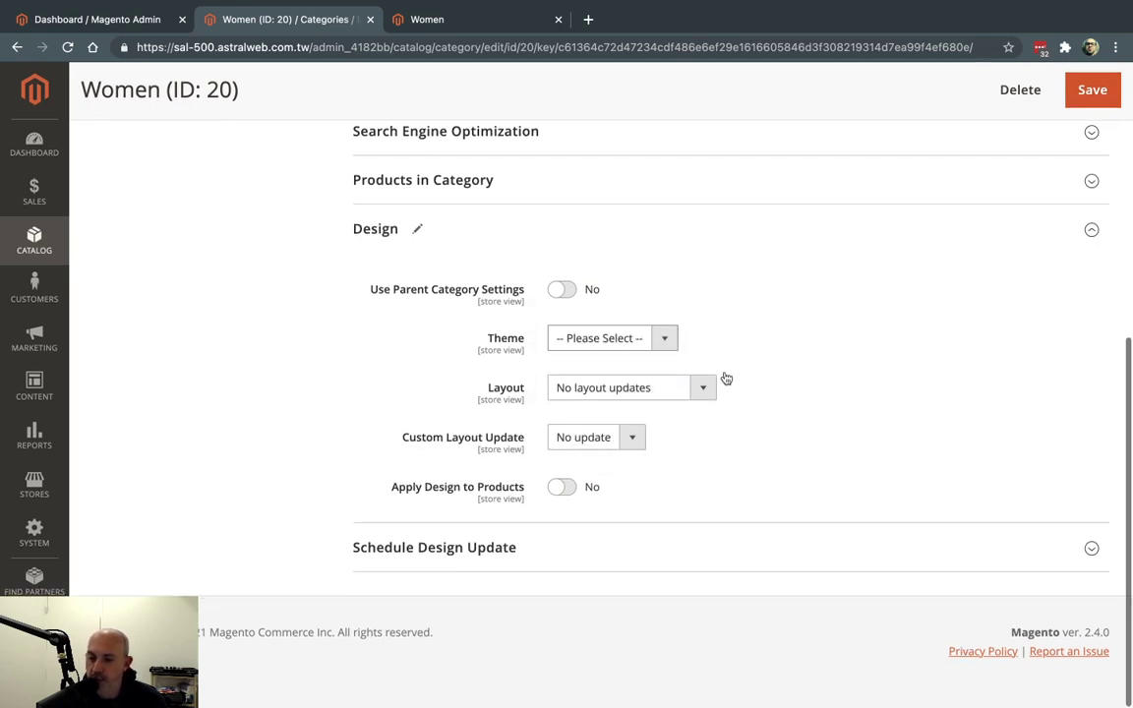
pyautogui.click(534, 554)
pyautogui.scroll(-2, 534, 554)
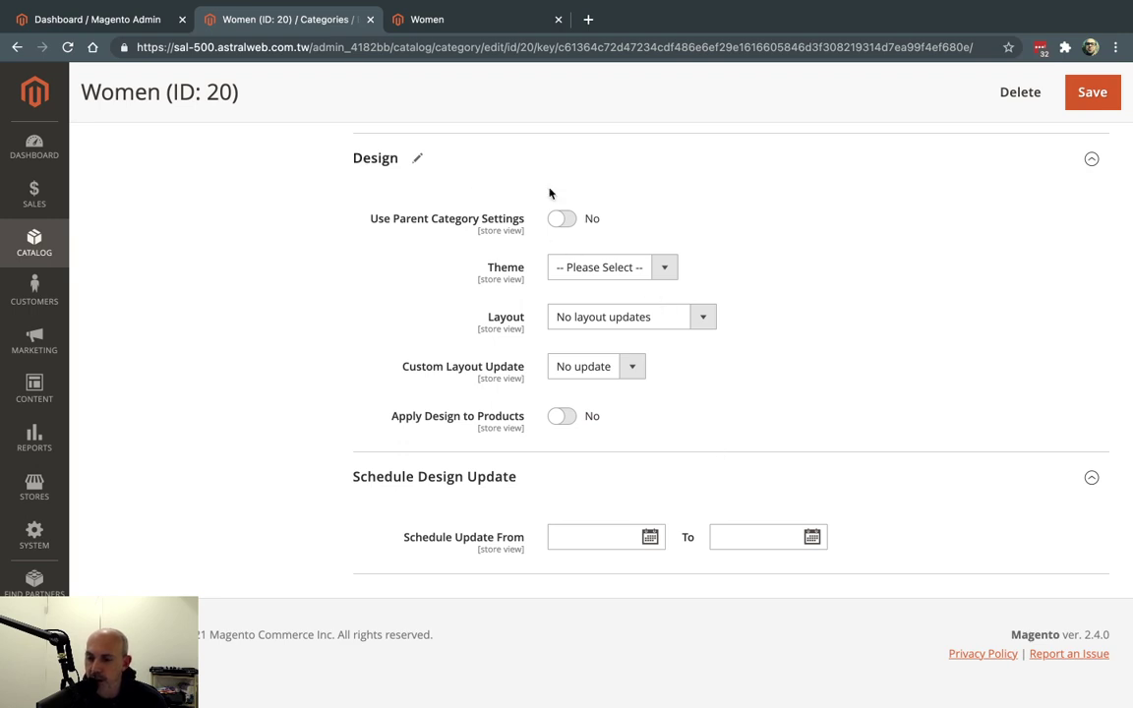
pyautogui.scroll(2, 673, 460)
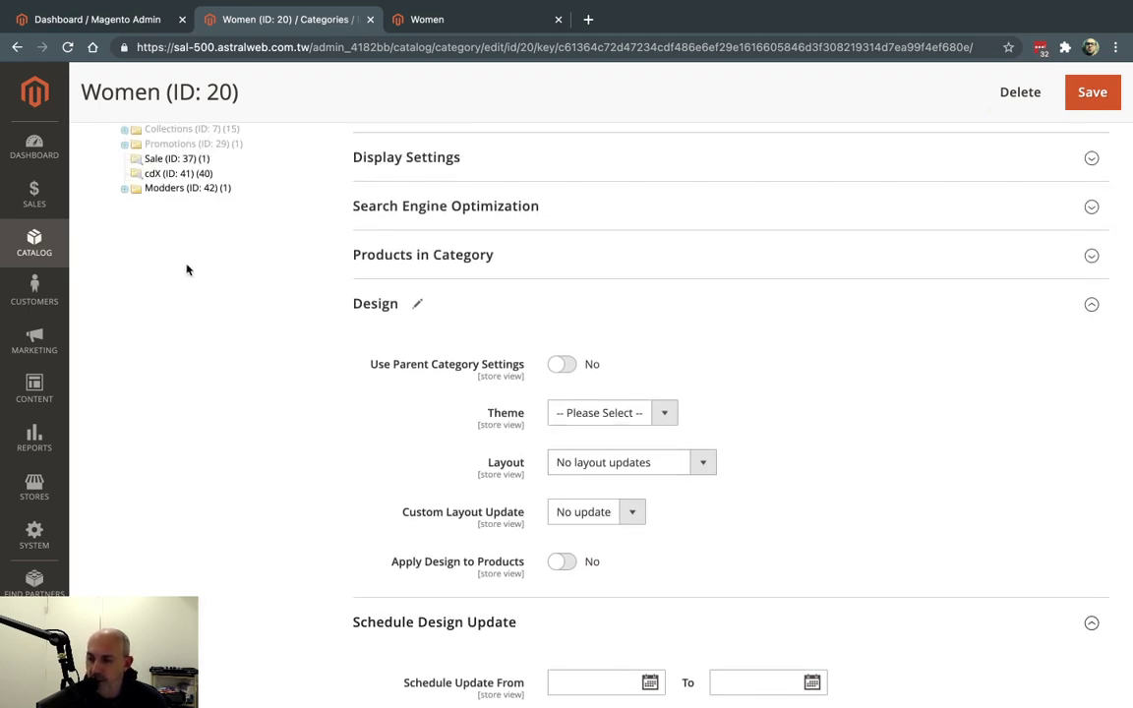
pyautogui.click(63, 240)
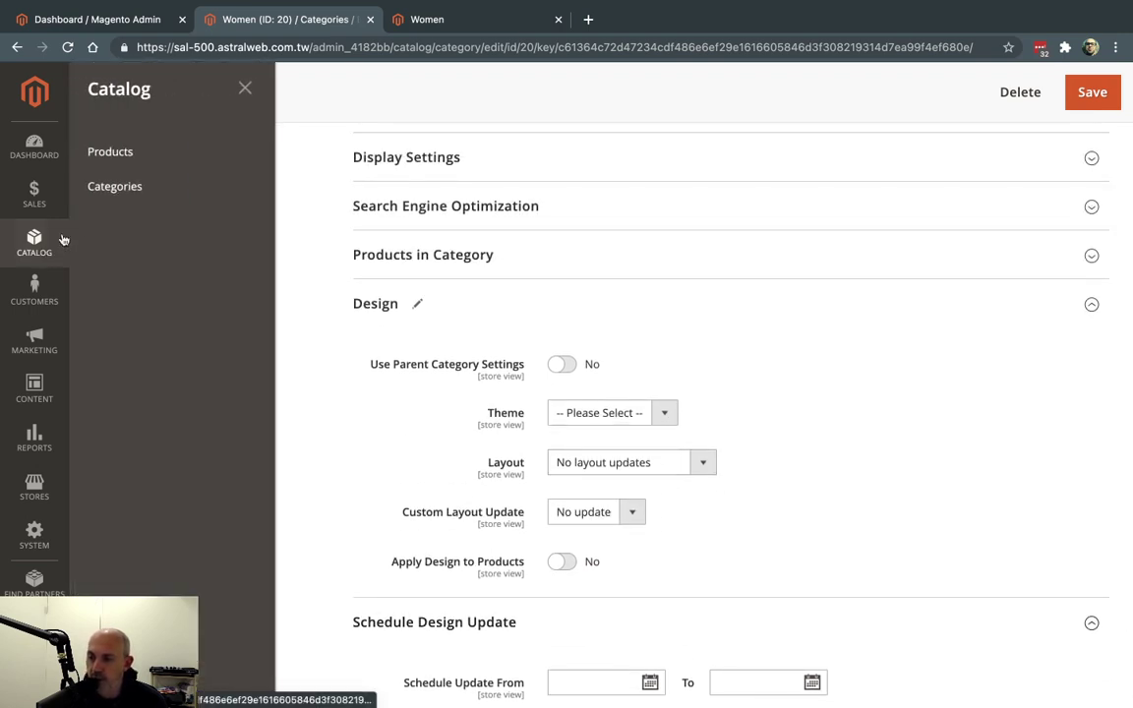
# Open the Argus All-Weather Tank product and view its Design Layout options, leaving No layout updates
pyautogui.click(153, 156)
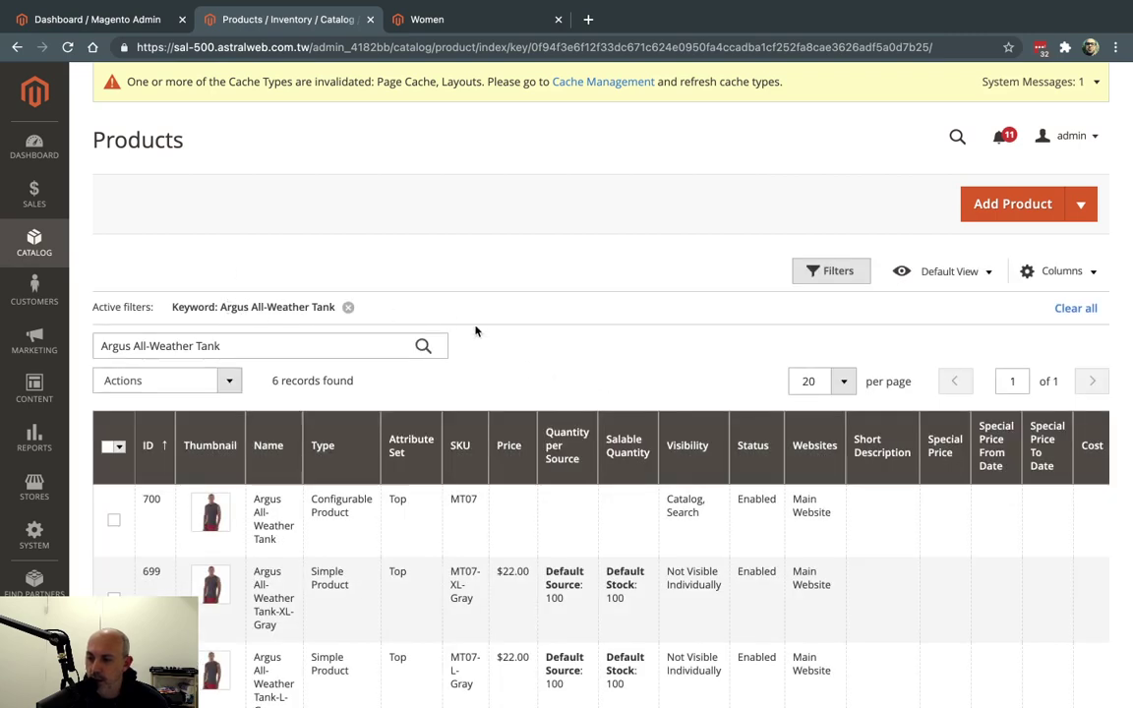
pyautogui.scroll(-3, 475, 332)
pyautogui.click(923, 372)
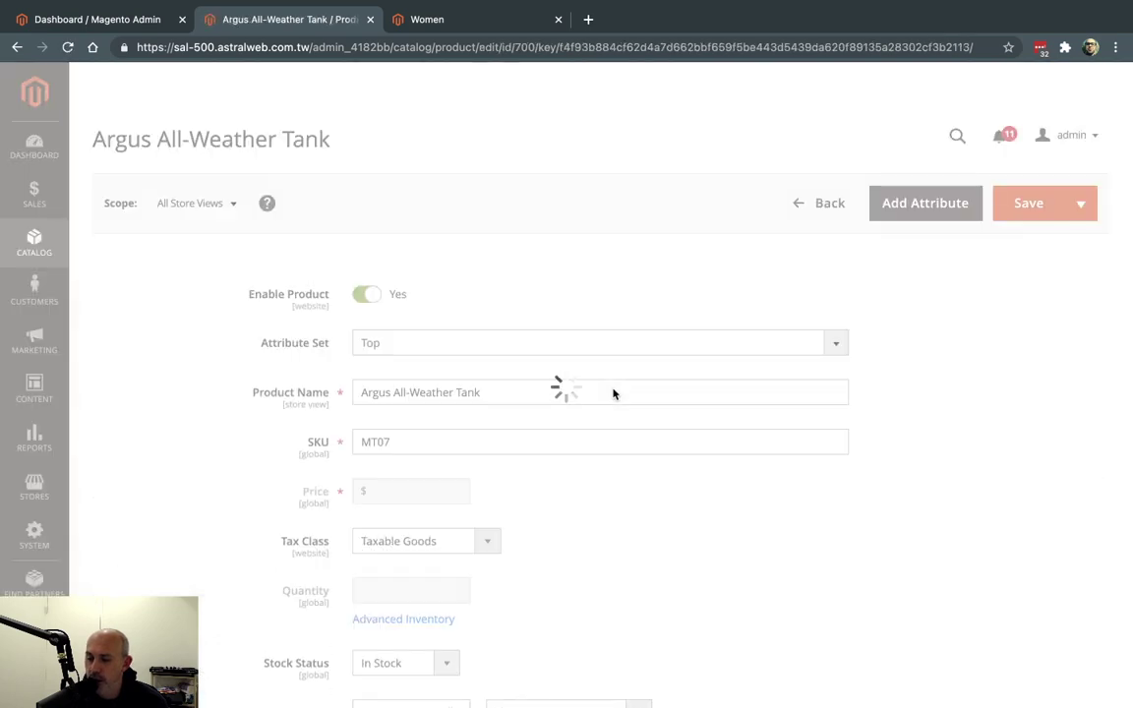
pyautogui.scroll(-20, 612, 393)
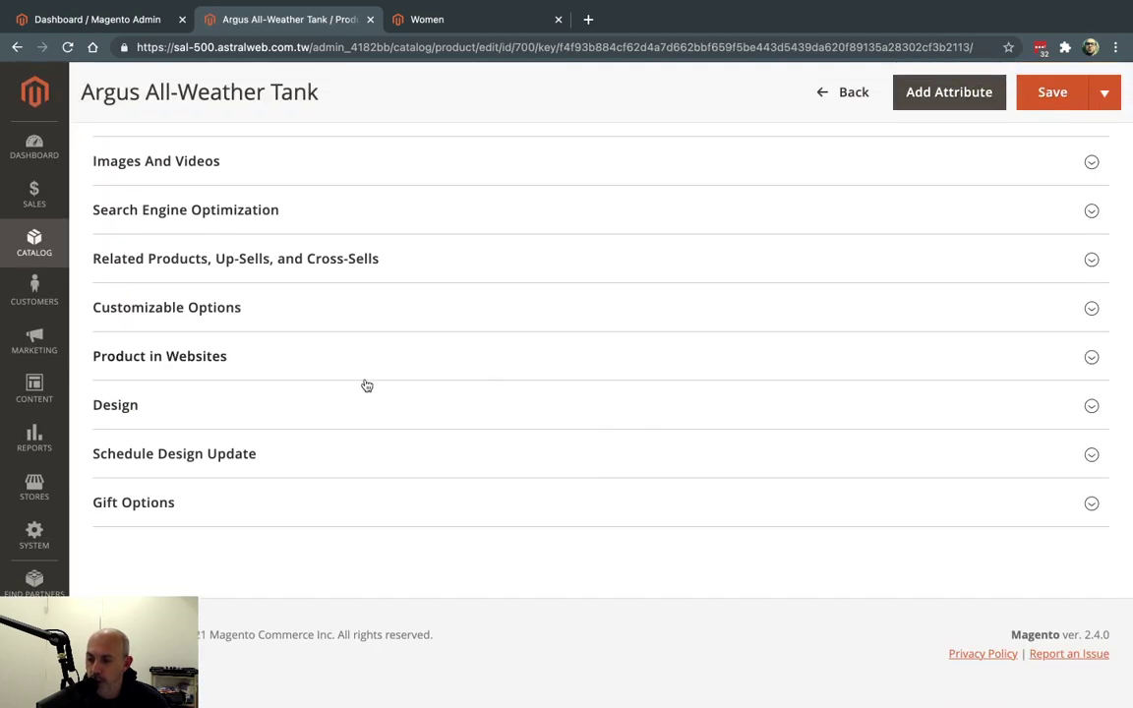
pyautogui.click(220, 404)
pyautogui.click(488, 466)
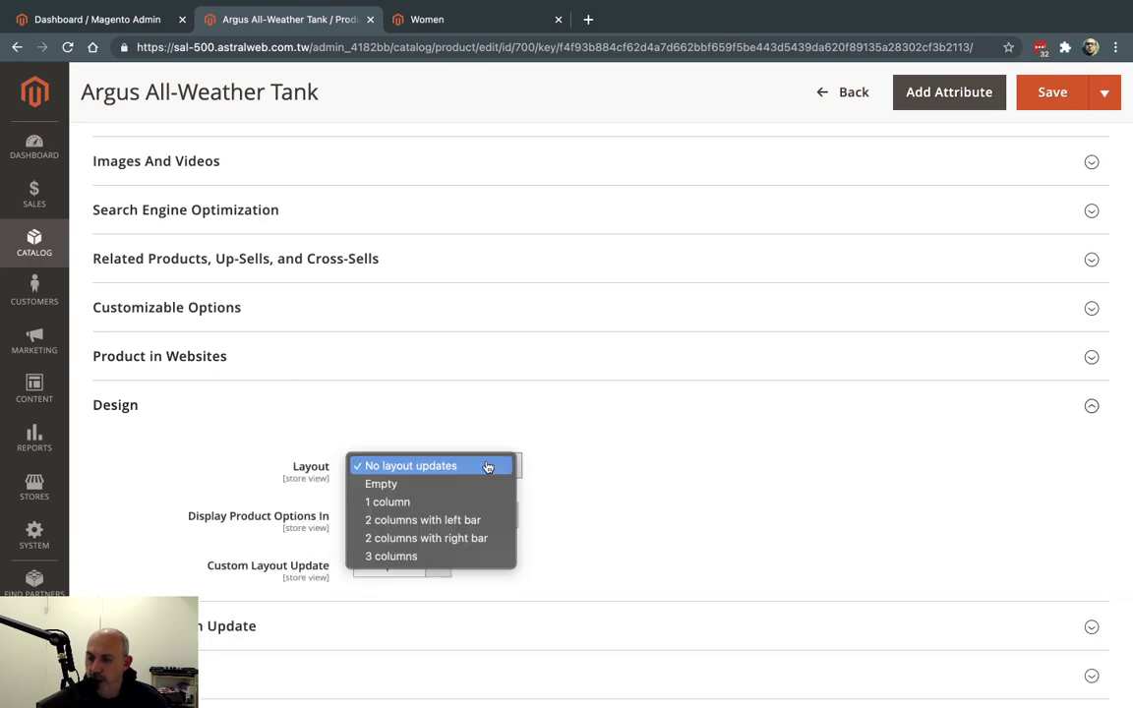
pyautogui.click(571, 437)
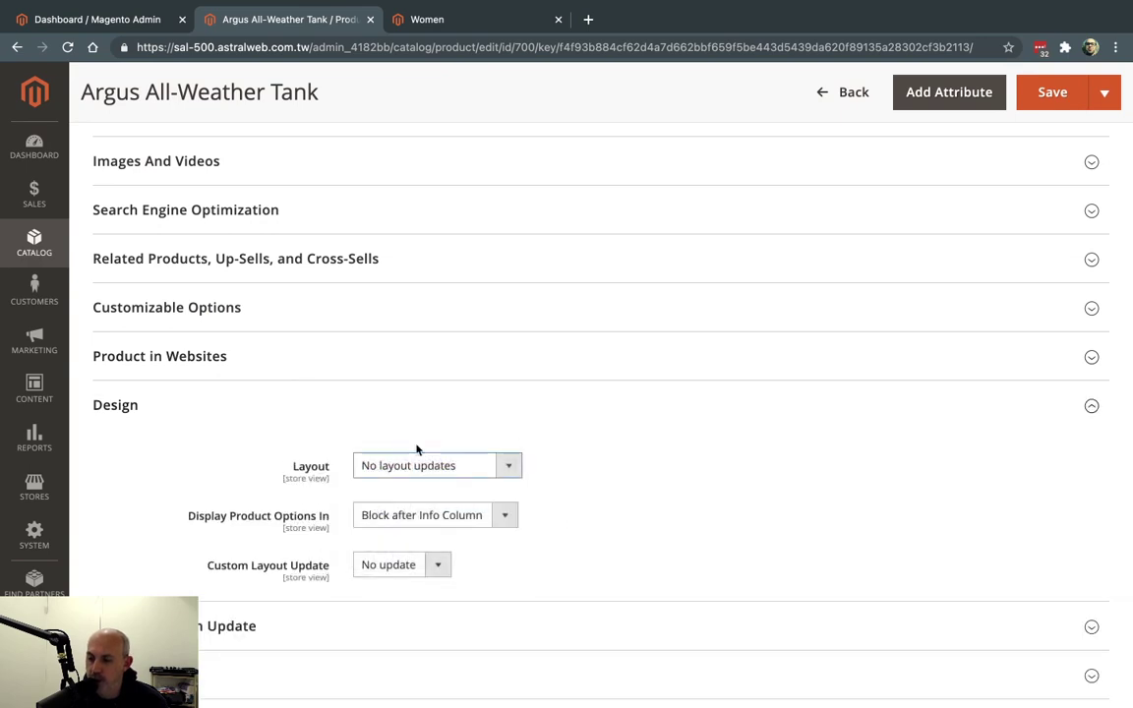
# From Content > Pages, choose Edit on the Home Page row
pyautogui.click(35, 388)
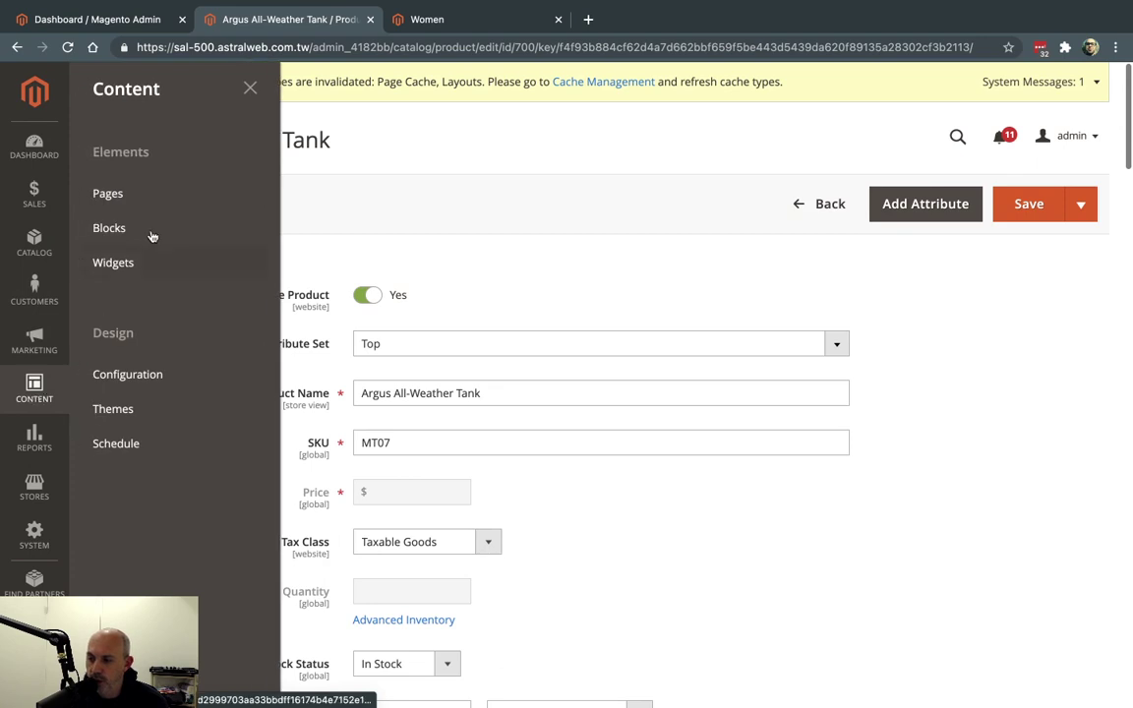
pyautogui.click(169, 196)
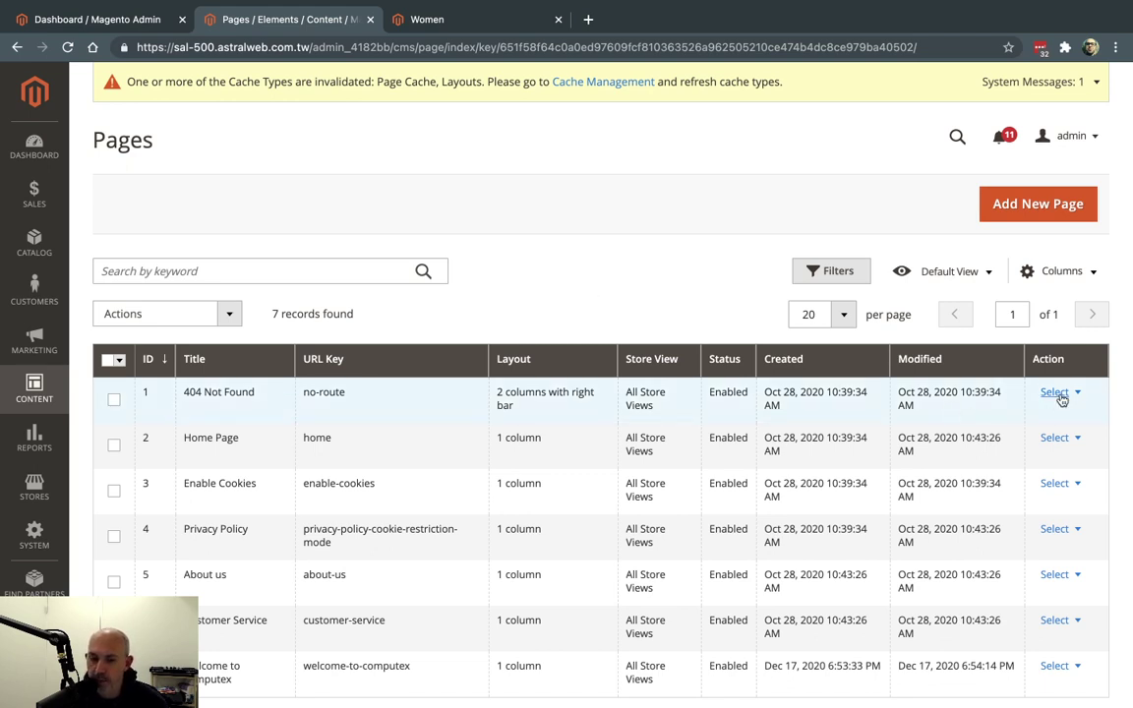
pyautogui.click(1055, 437)
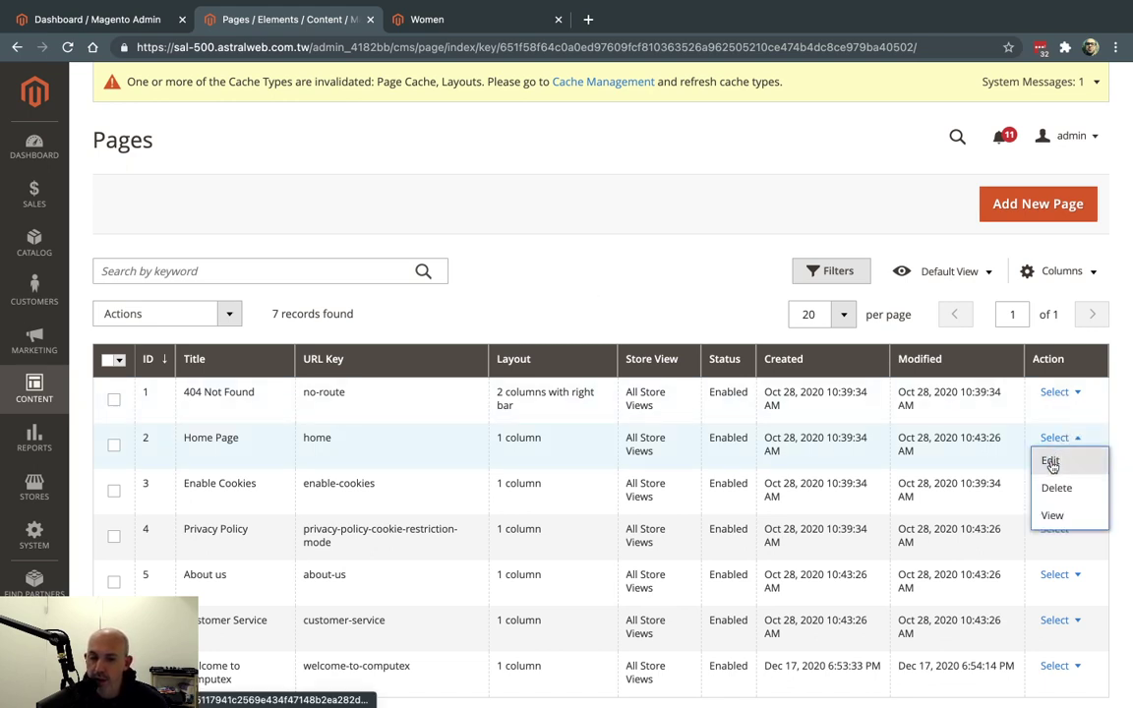
pyautogui.click(1050, 462)
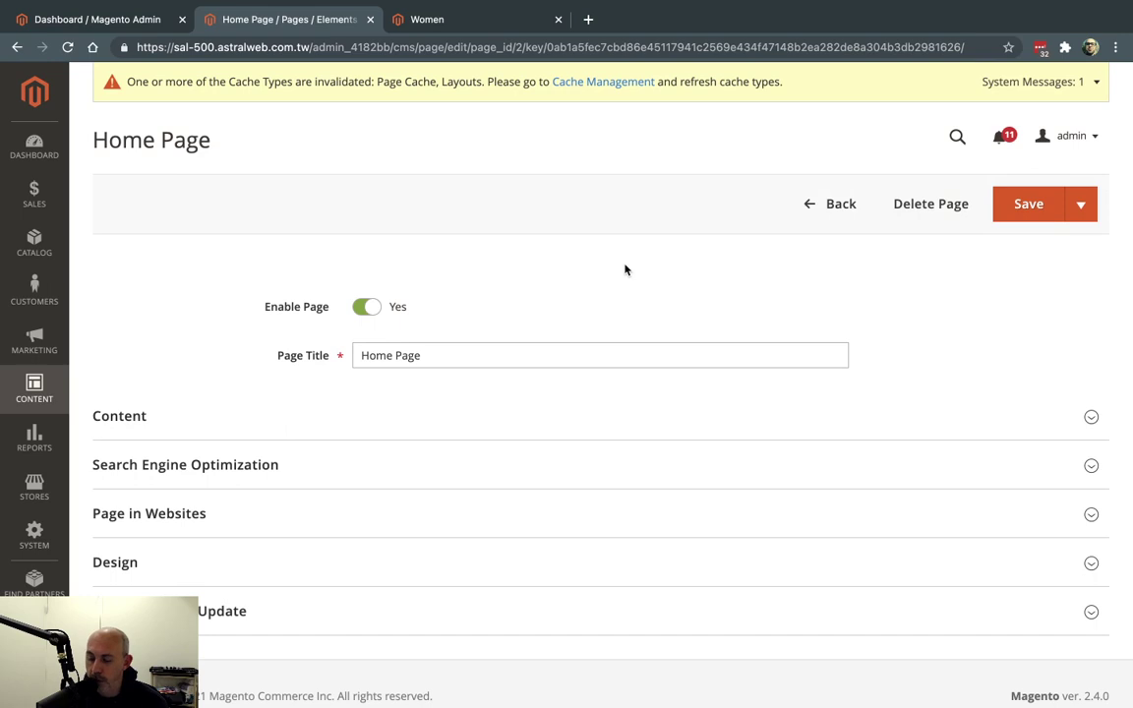
# Expand the Home Page's Design section and view the Layout options, keeping '1 column'
pyautogui.click(460, 562)
pyautogui.scroll(-1, 552, 598)
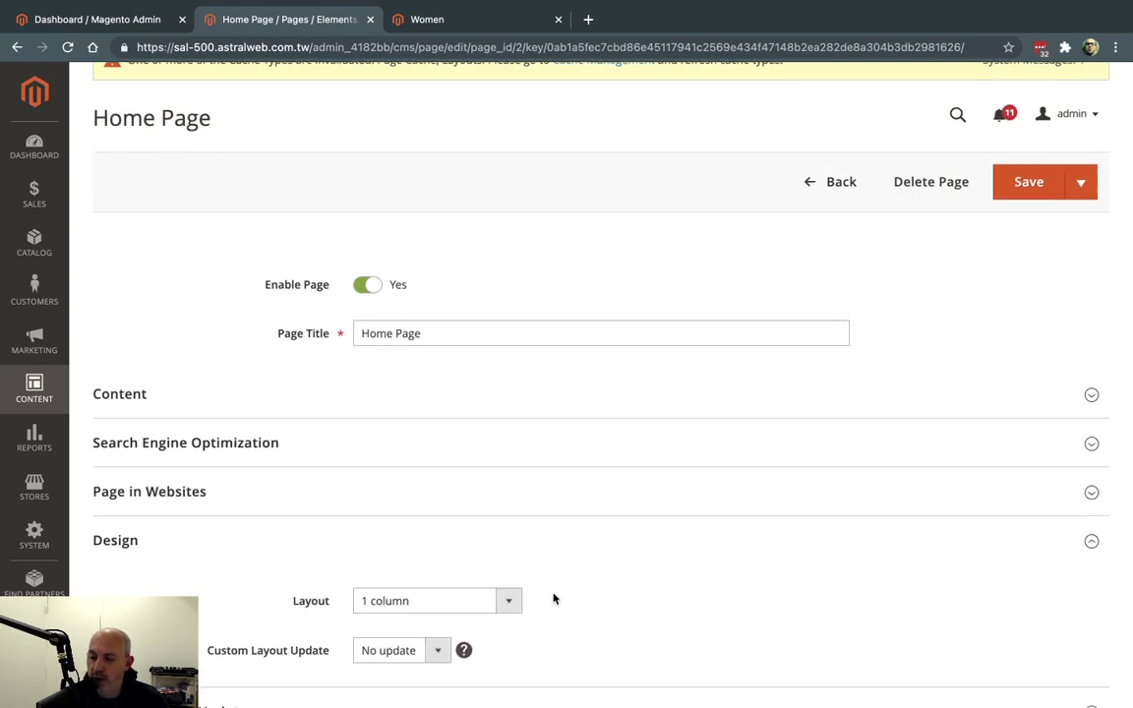
pyautogui.scroll(-2, 553, 598)
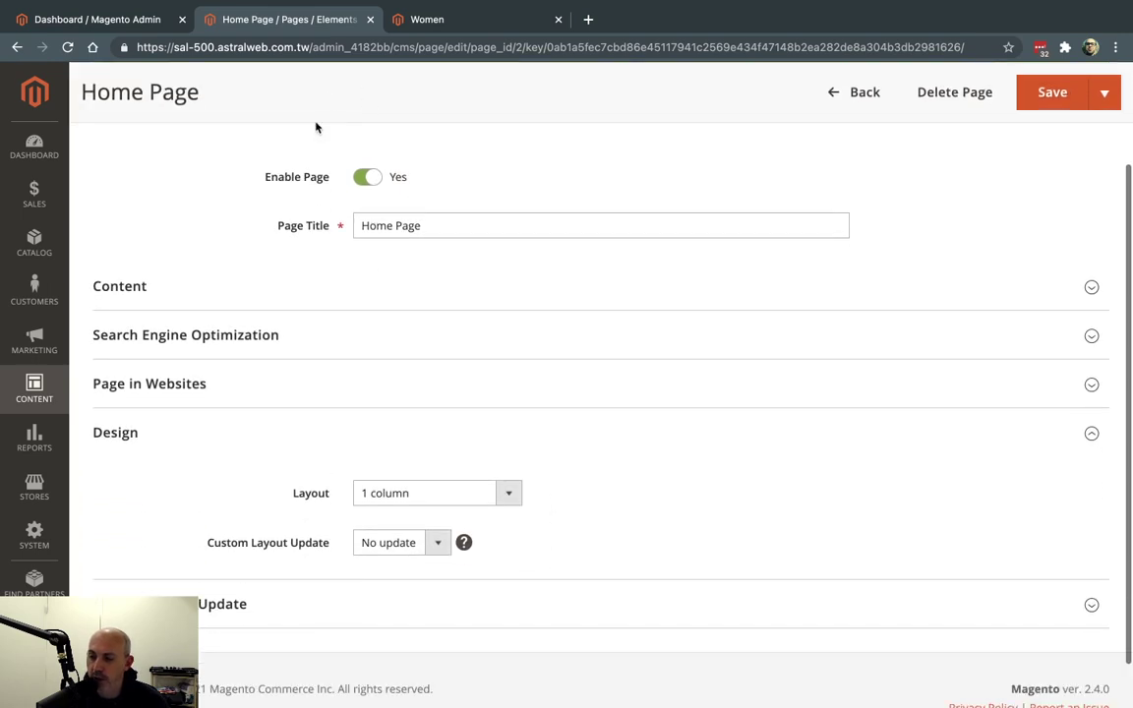
pyautogui.click(493, 495)
pyautogui.click(613, 443)
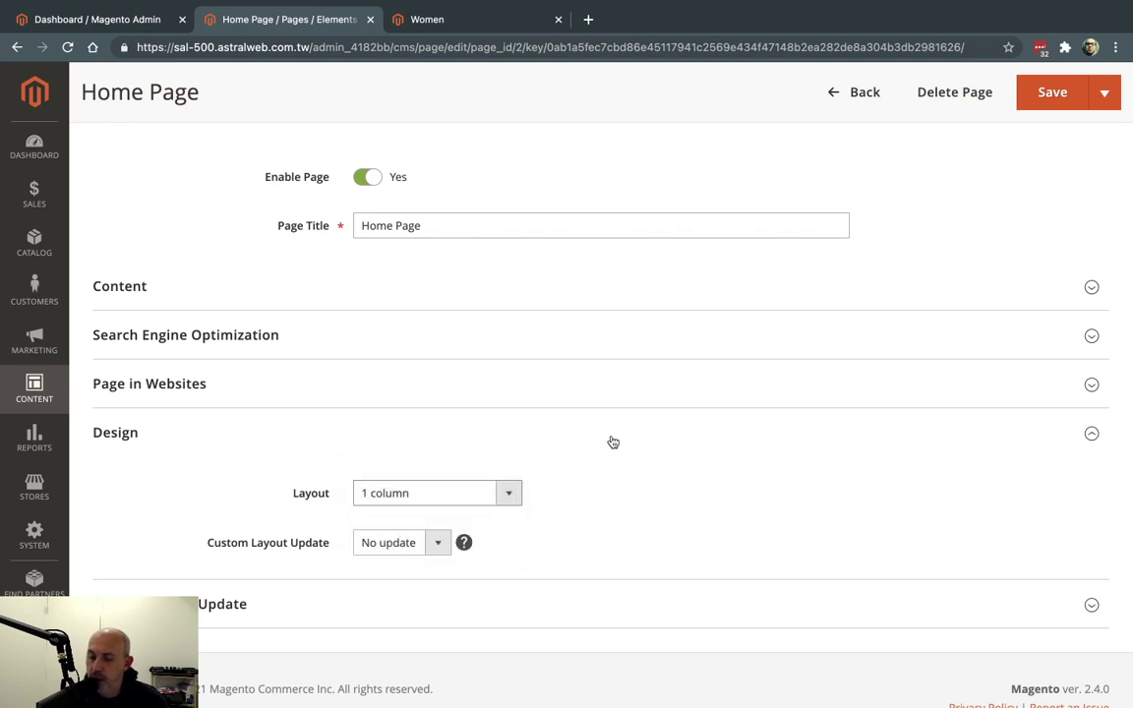